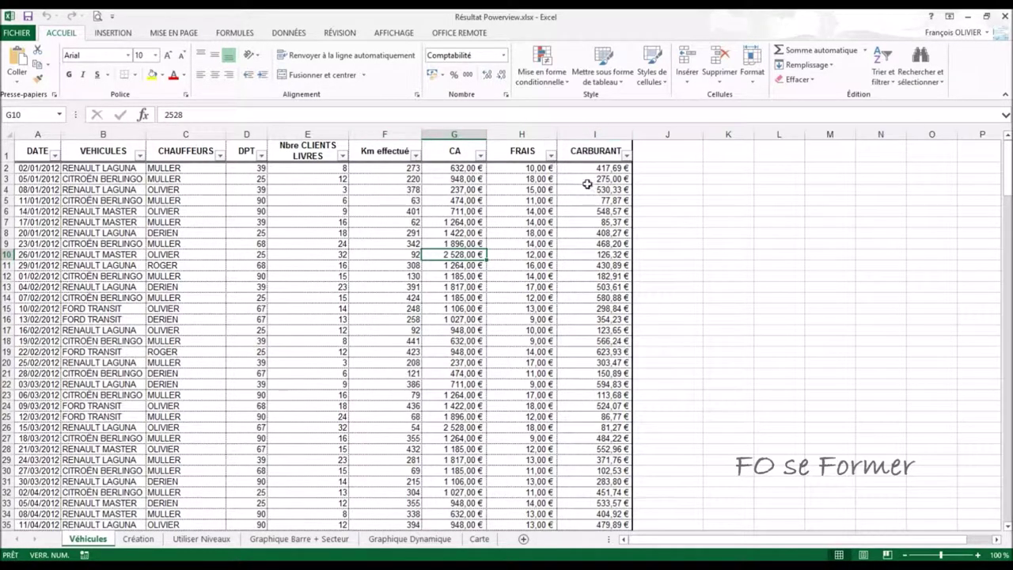
On the Carte sheet, add Km effectué and DPT to a new table, with DPT first.
click(478, 538)
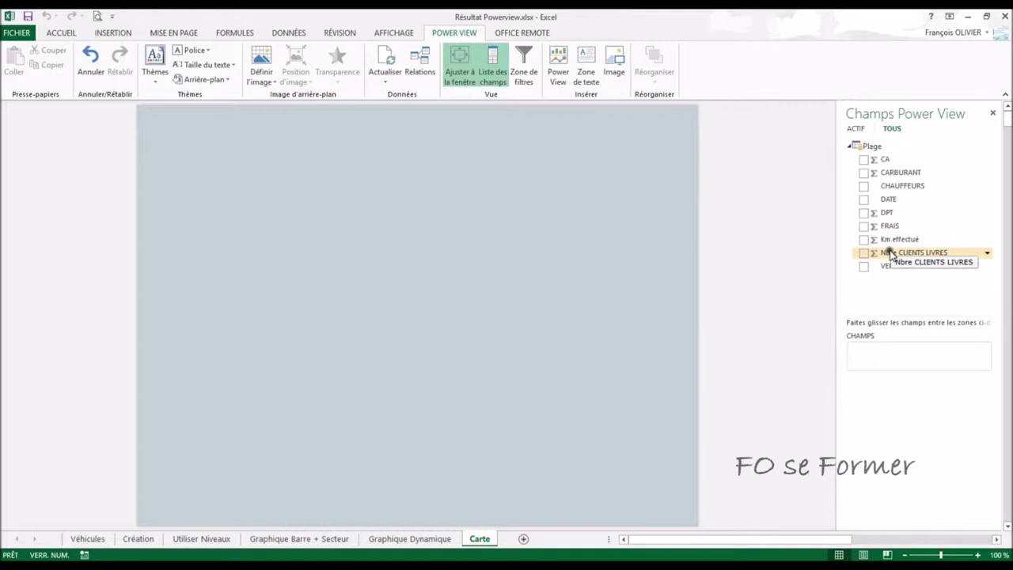
drag(888, 239, 863, 353)
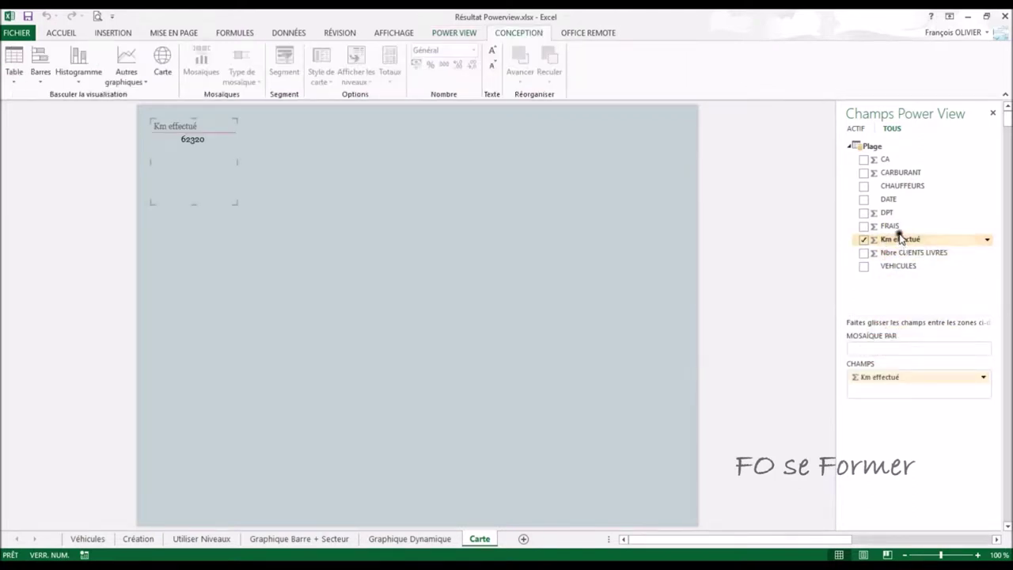
drag(886, 213, 860, 390)
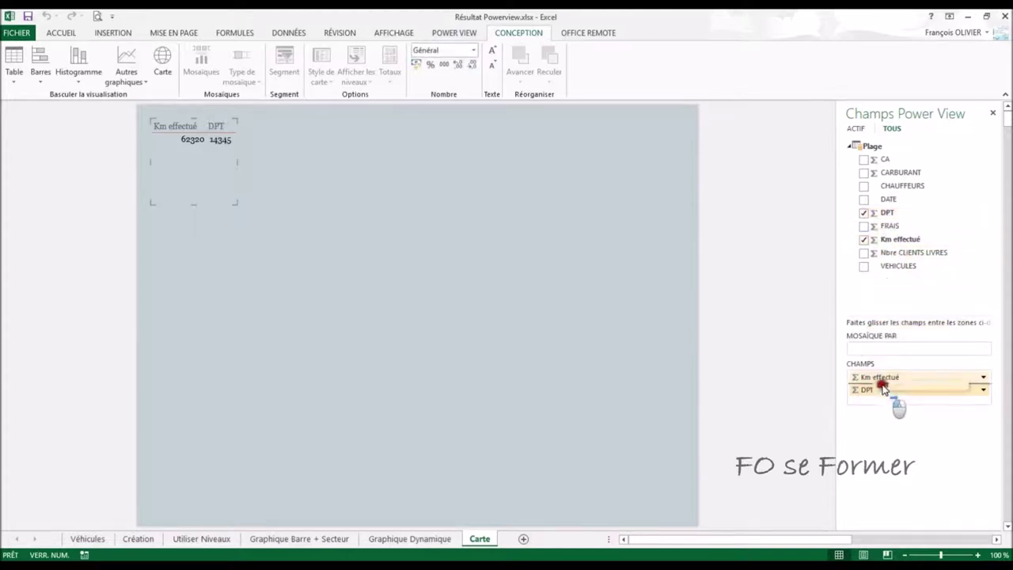
drag(884, 397, 880, 372)
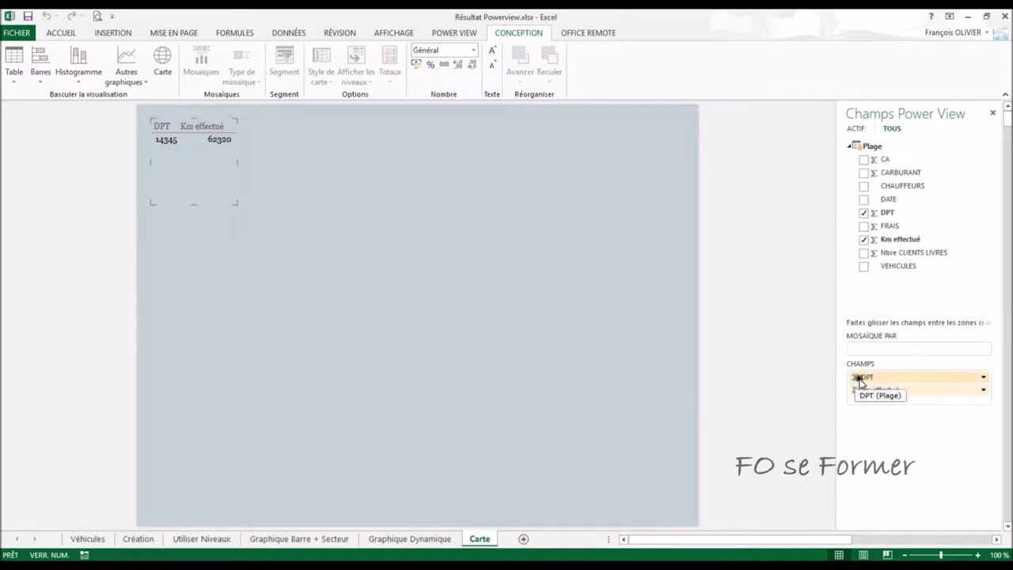
click(984, 379)
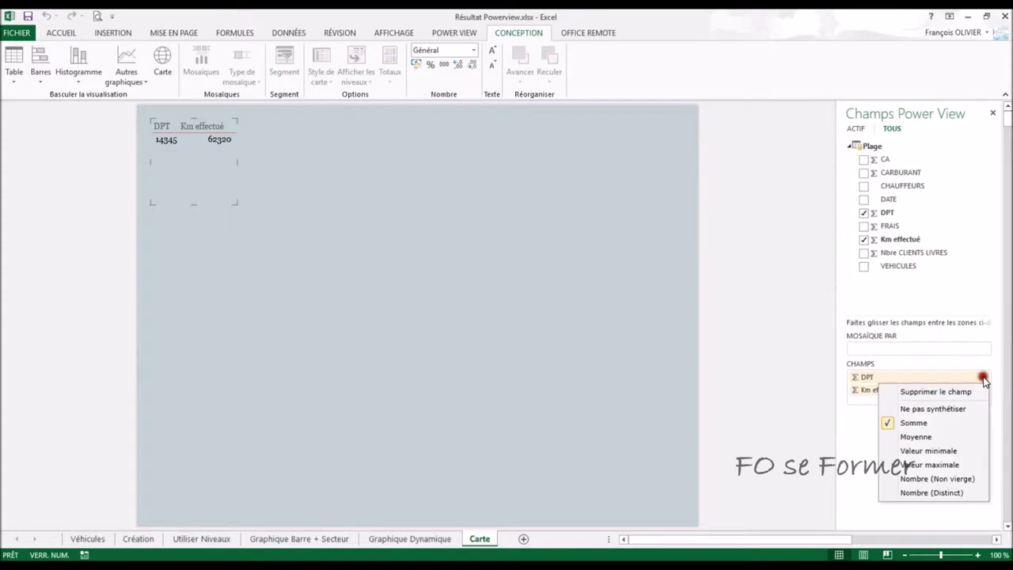
Set DPT to Ne pas synthétiser, then enlarge the table and move it toward the canvas centre.
click(948, 411)
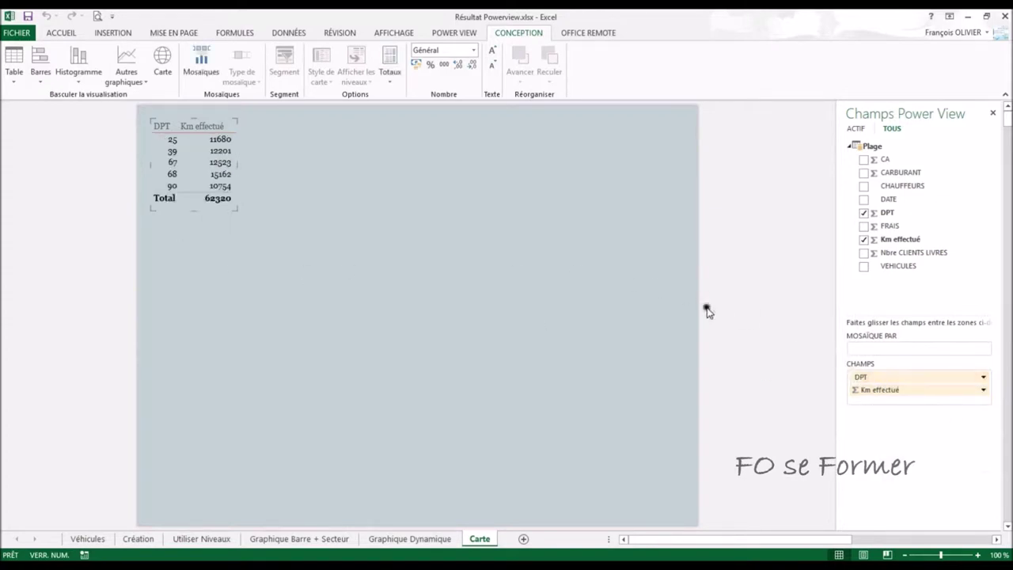
mouse_move(194, 162)
drag(236, 209, 361, 292)
mouse_move(362, 241)
mouse_down()
mouse_move(485, 318)
mouse_move(495, 307)
mouse_up()
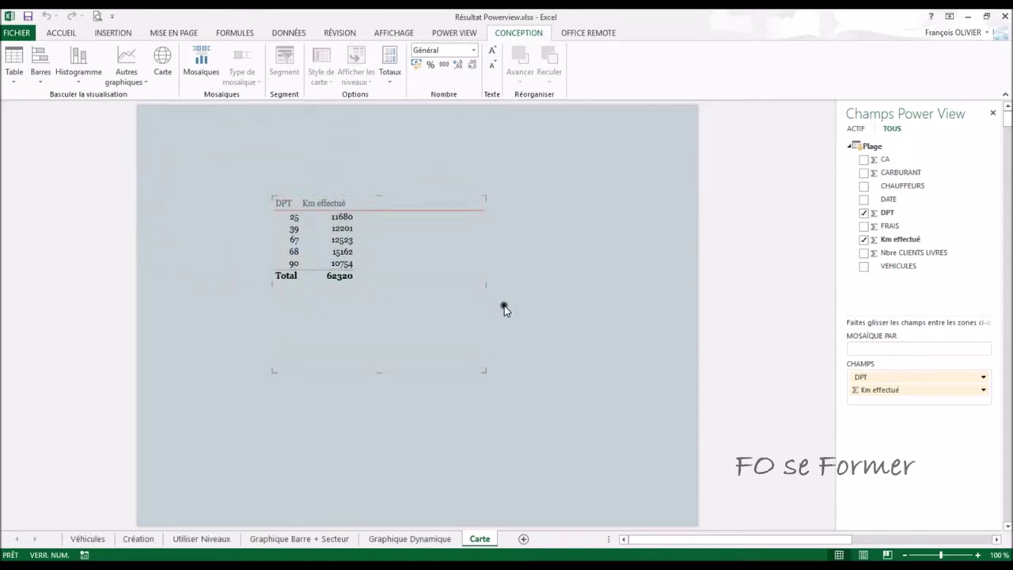
drag(483, 380, 588, 450)
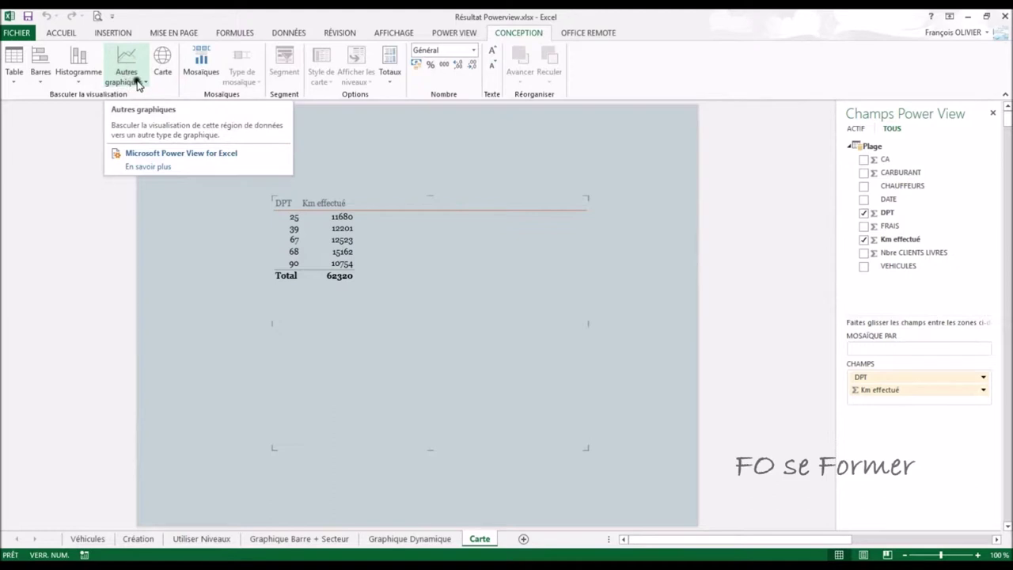
click(144, 82)
Convert the table to a Secteurs pie chart and drag its corners outward to enlarge it.
click(136, 128)
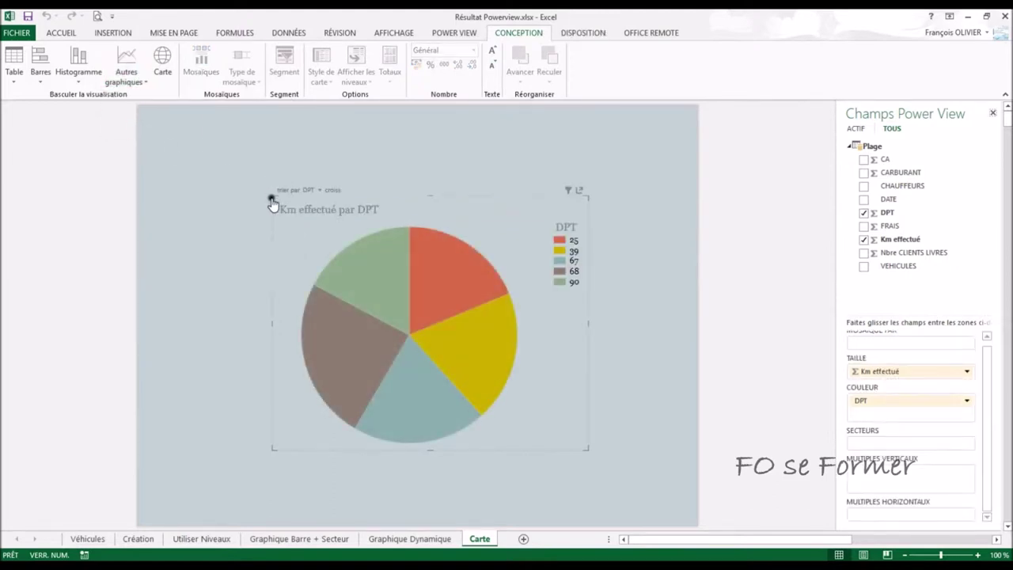
drag(273, 197, 173, 145)
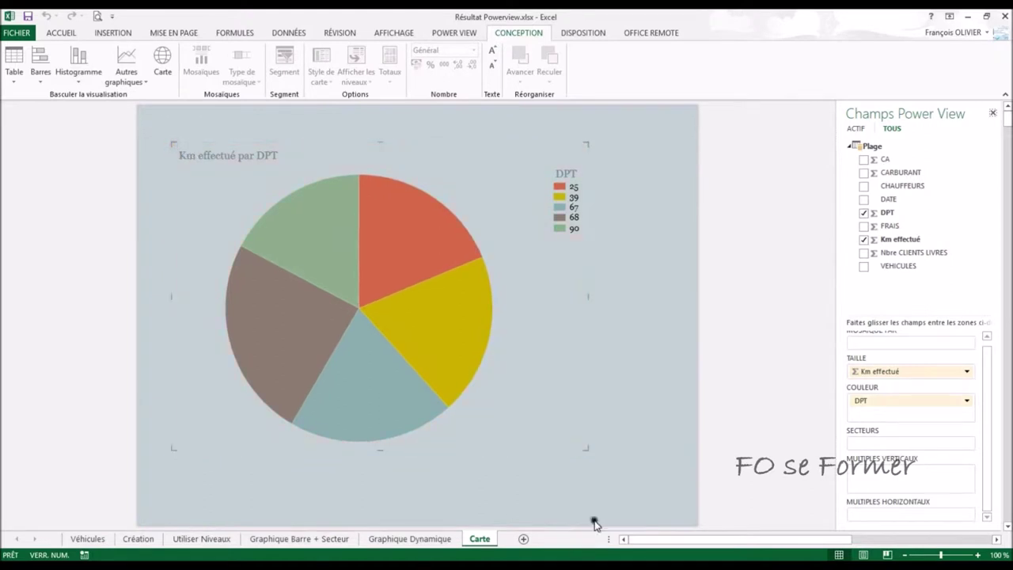
drag(587, 449, 684, 499)
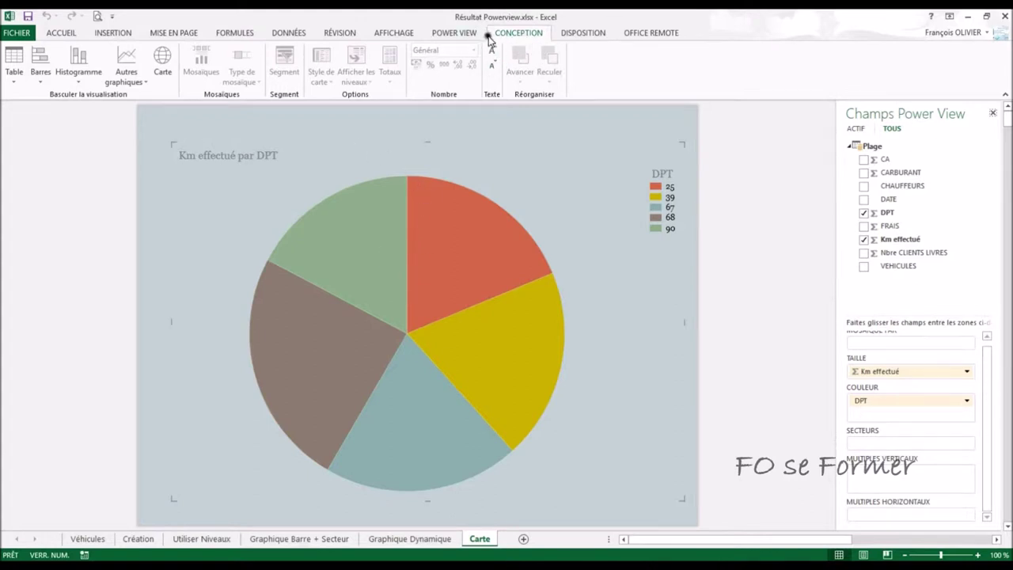
click(164, 60)
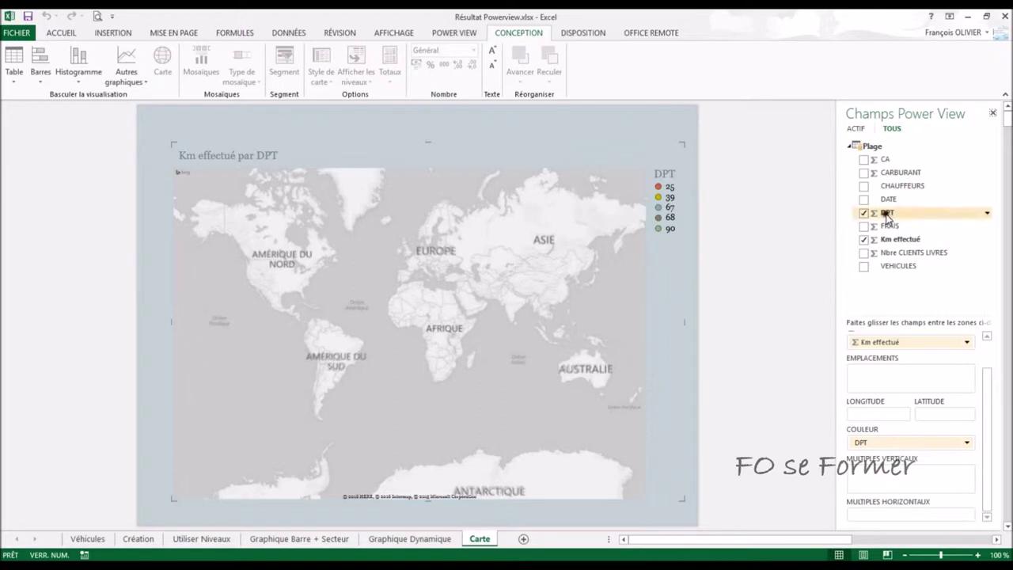
Add DPT to EMPLACEMENTS so each department gets a bubble on the map.
mouse_move(888, 218)
mouse_down()
mouse_move(883, 359)
mouse_move(871, 379)
mouse_up()
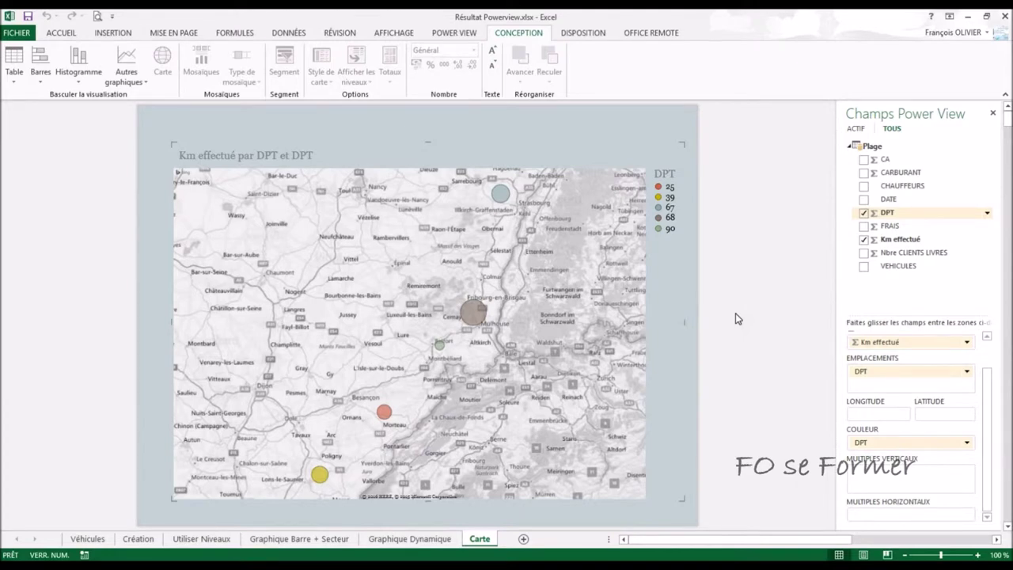
click(736, 317)
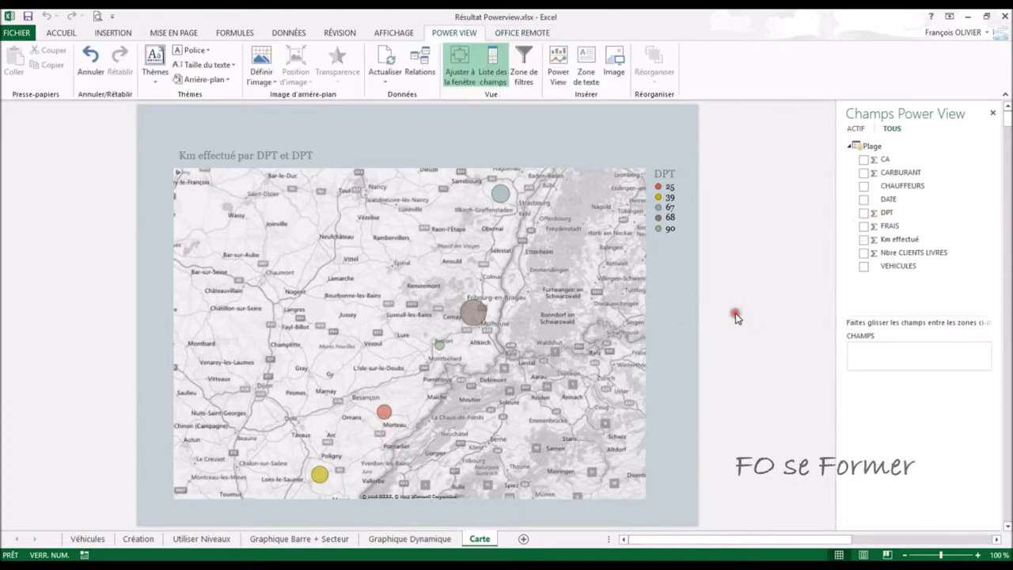
Add VEHICULES to the COULEUR zone to make pie markers, then zoom in around Mulhouse.
click(585, 304)
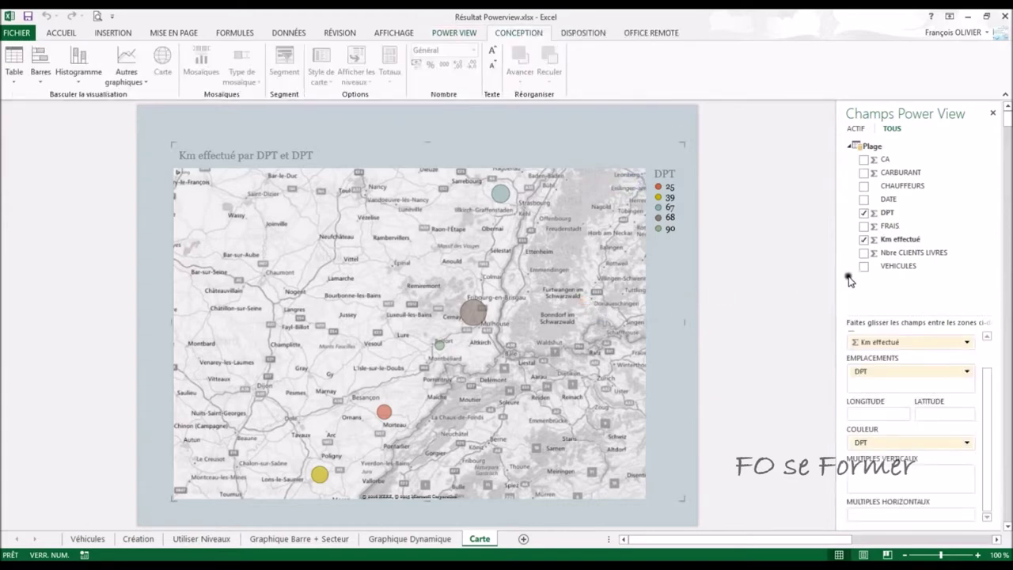
drag(902, 266, 869, 442)
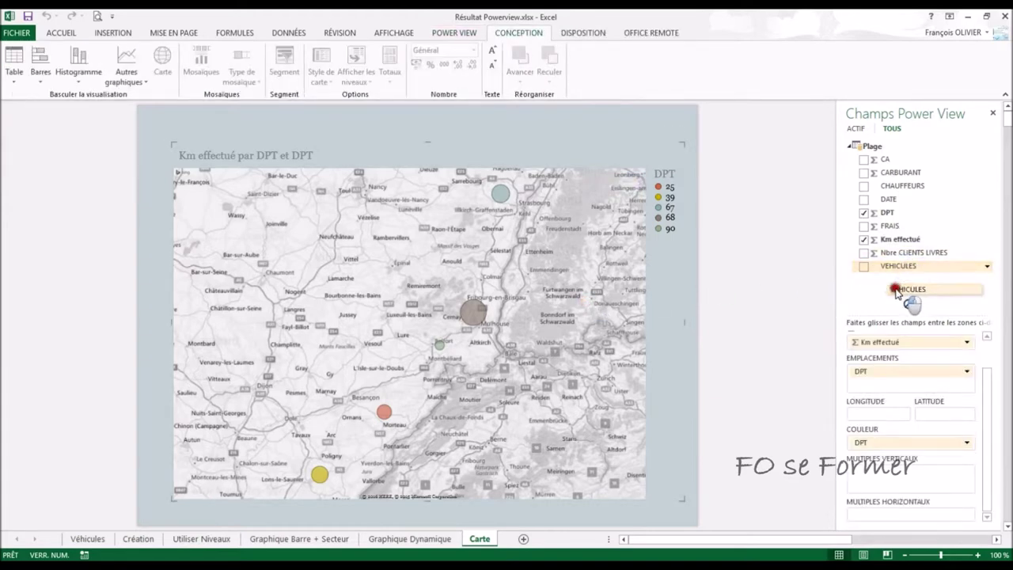
drag(868, 442, 864, 444)
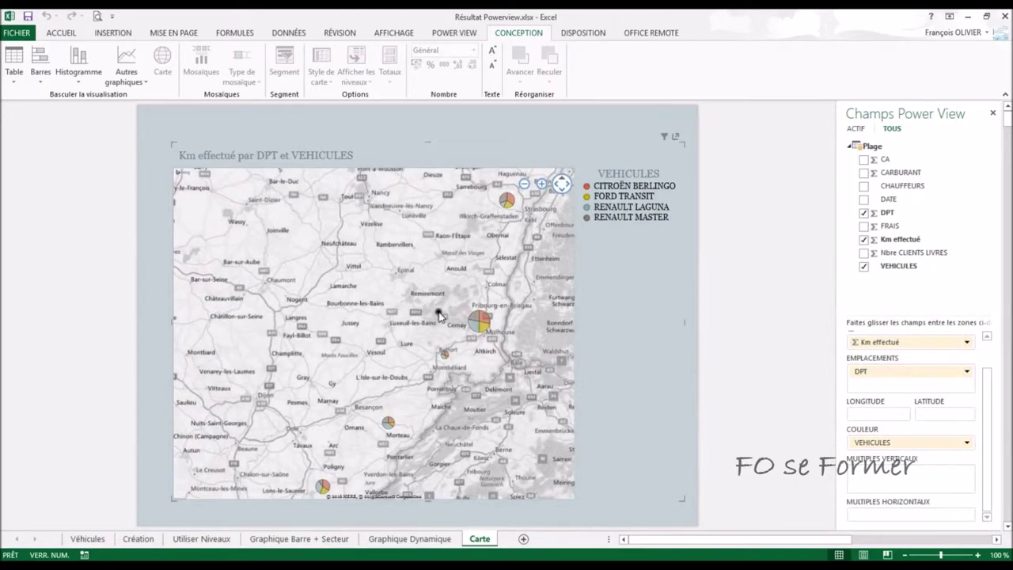
double_click(504, 341)
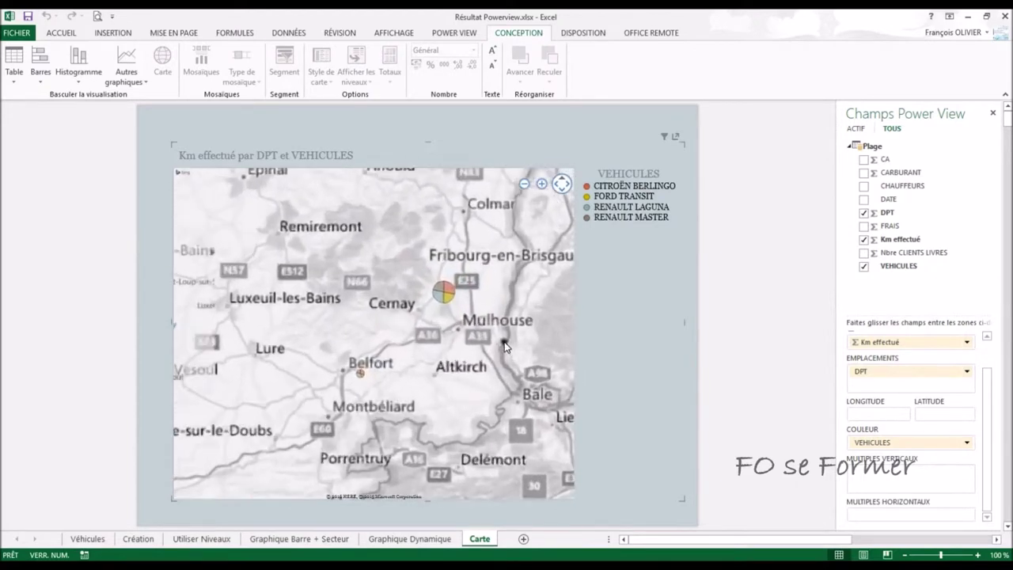
double_click(457, 336)
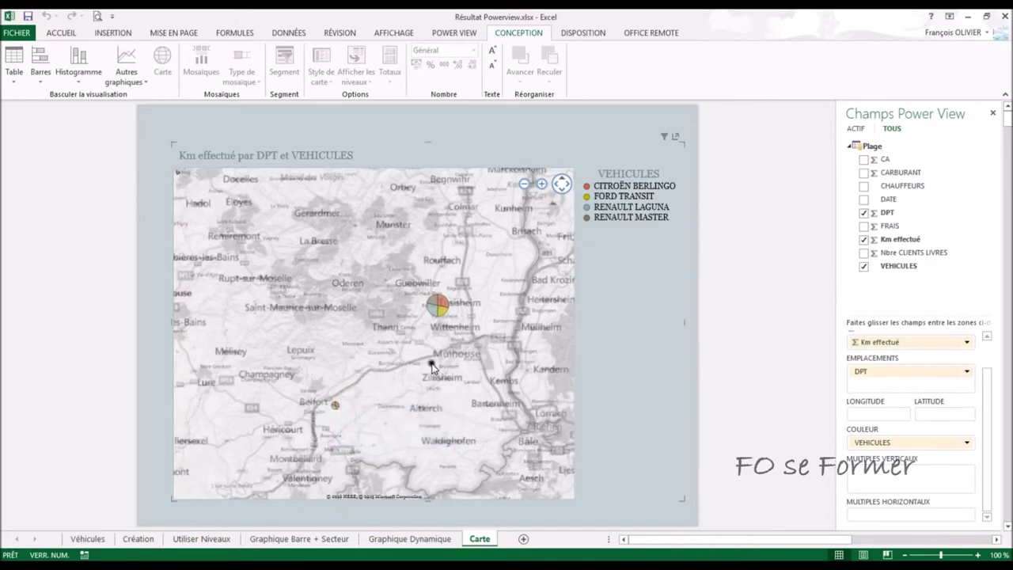
Zoom and pan the map until Nancy through Mulhouse and all five department pies show.
scroll(432, 368, down, 2)
scroll(434, 372, down, 2)
scroll(433, 372, down, 3)
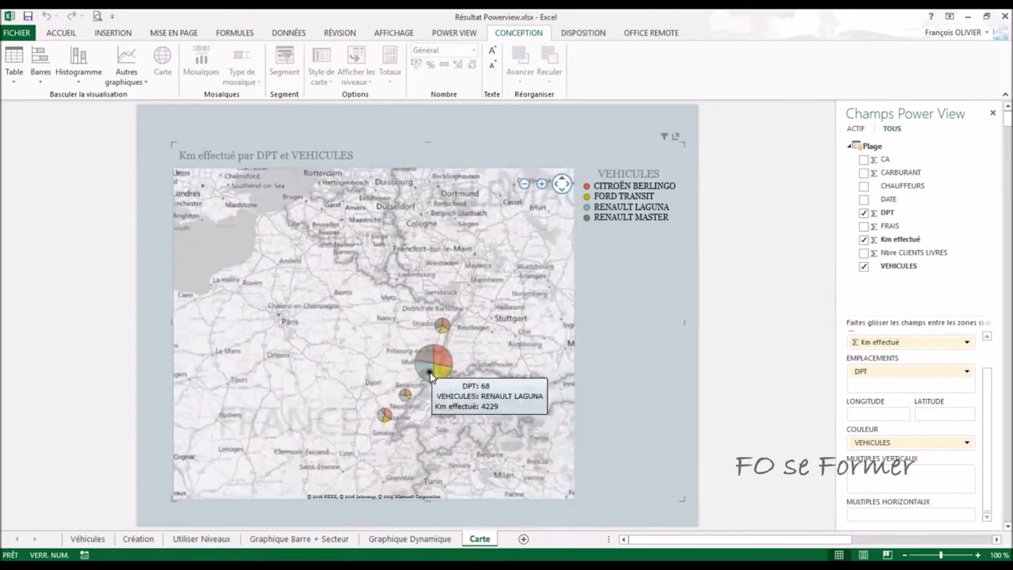
mouse_move(333, 418)
mouse_down()
mouse_move(396, 323)
mouse_move(376, 326)
mouse_up()
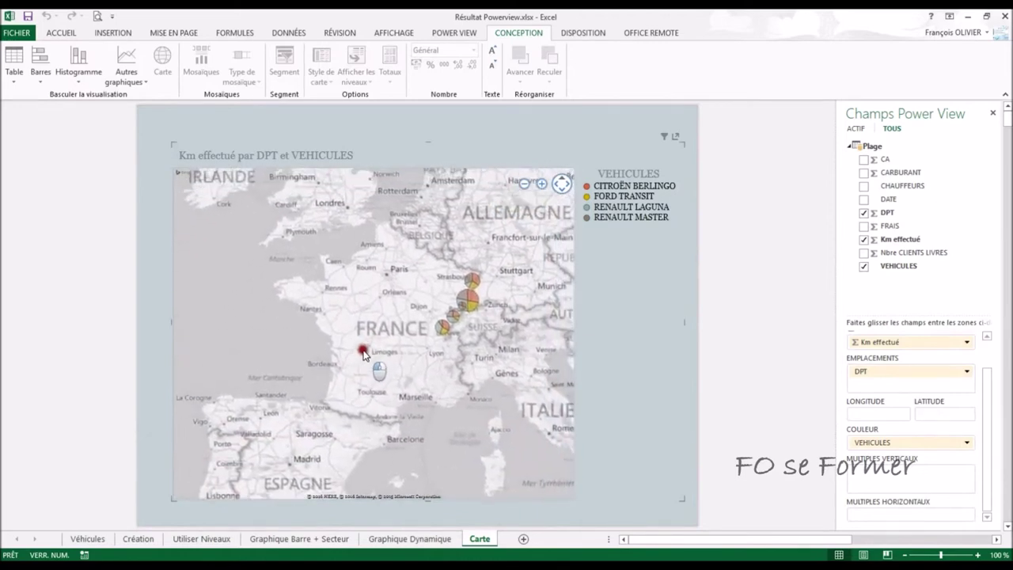
drag(377, 326, 366, 350)
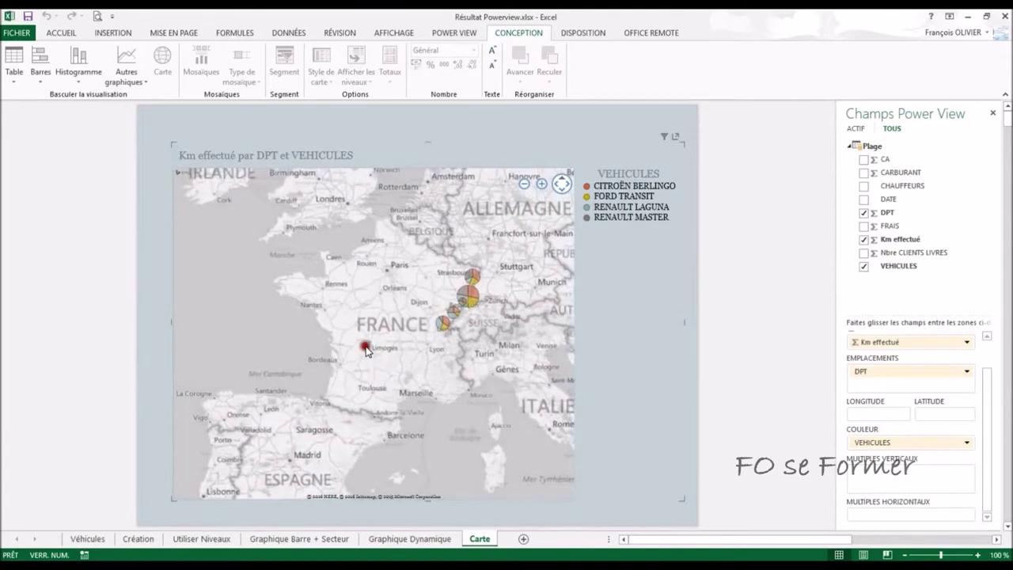
scroll(411, 368, up, 3)
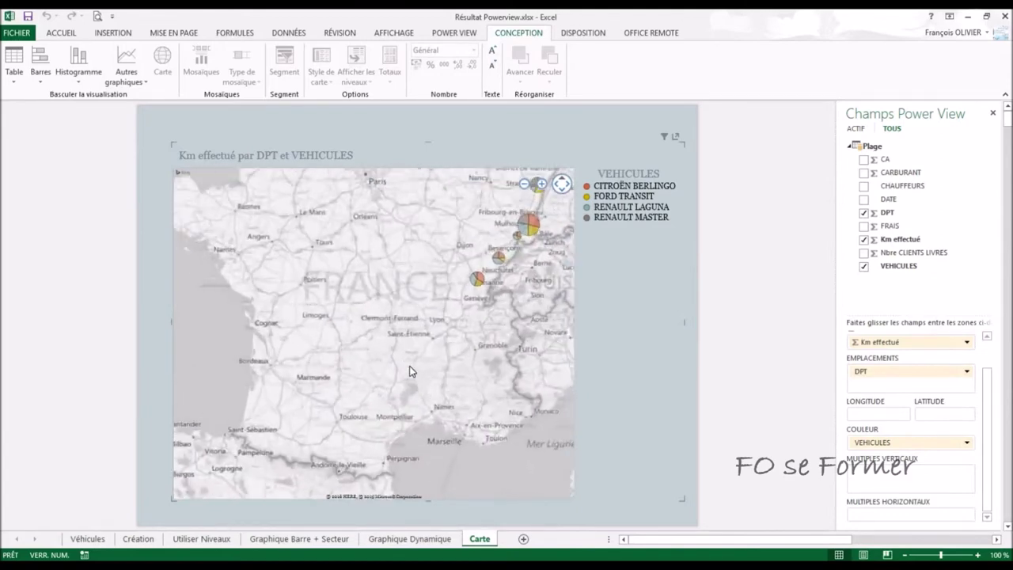
drag(464, 324, 406, 405)
scroll(444, 388, up, 2)
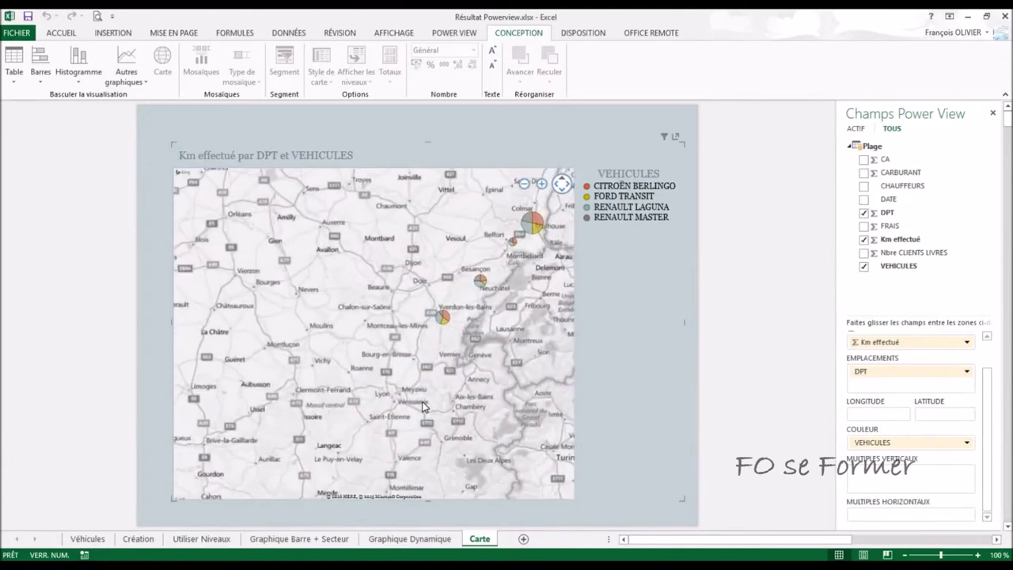
mouse_move(511, 340)
mouse_down()
mouse_move(475, 452)
mouse_move(414, 491)
mouse_up()
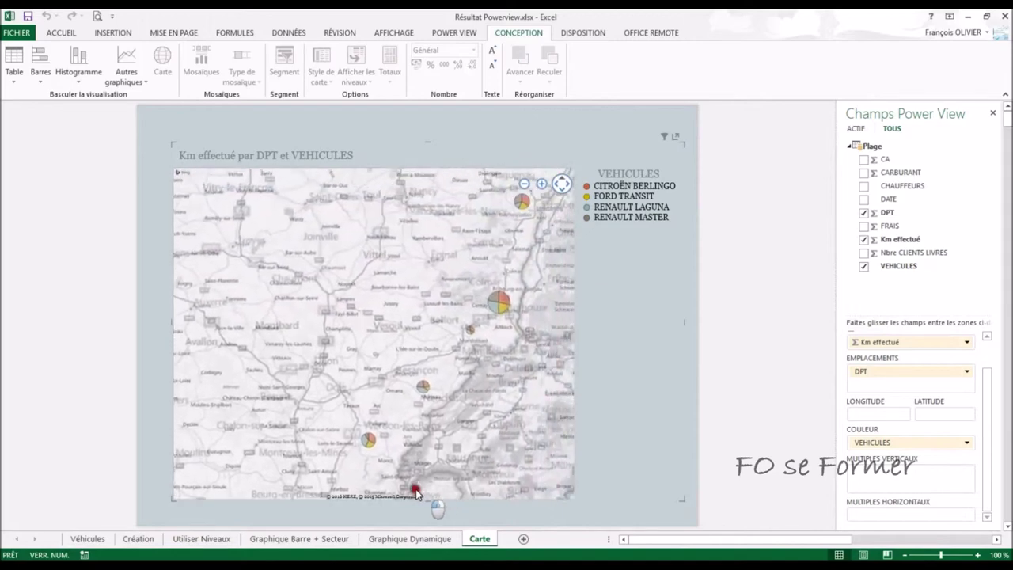
drag(481, 380, 457, 399)
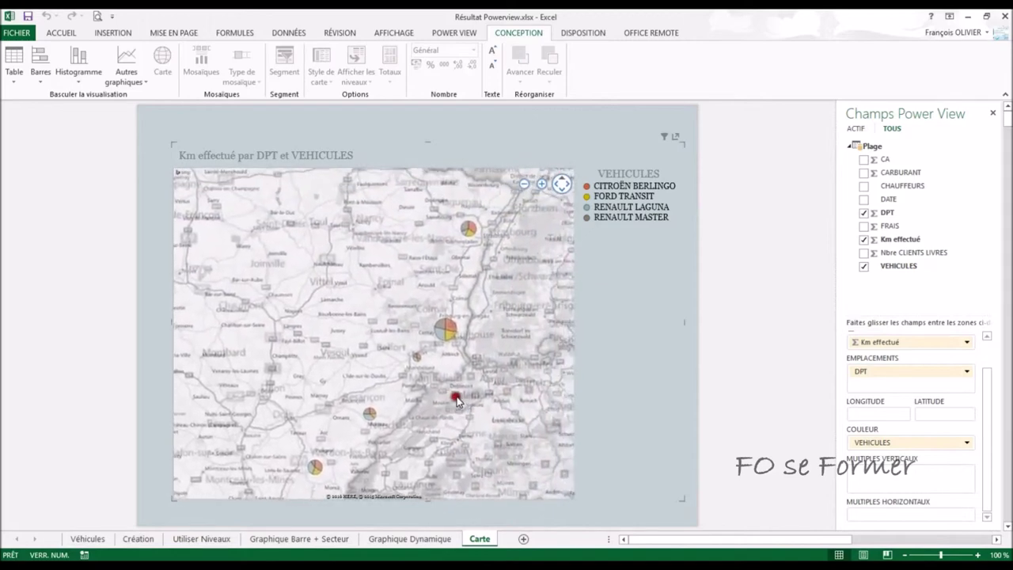
click(542, 185)
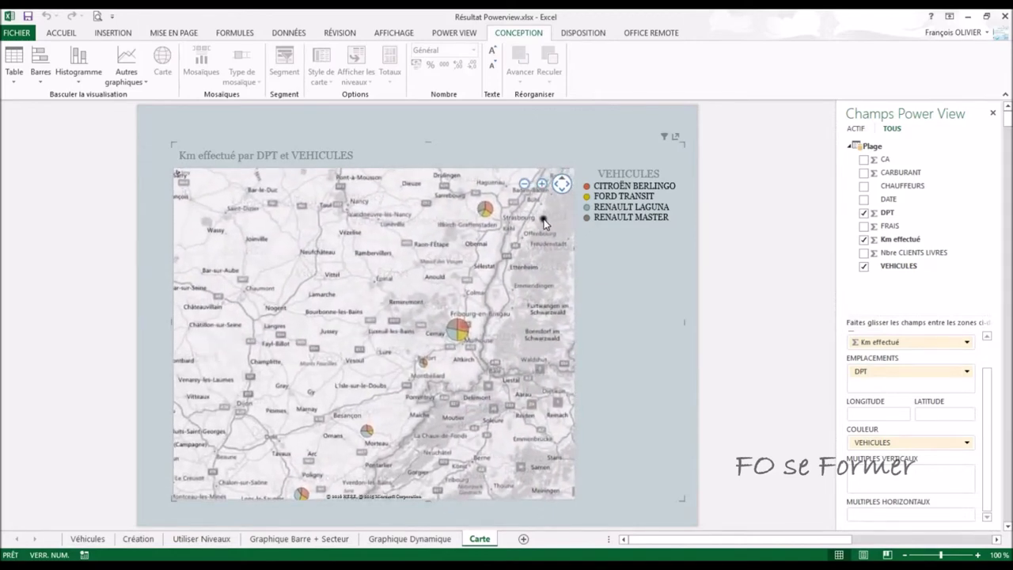
drag(528, 282, 519, 264)
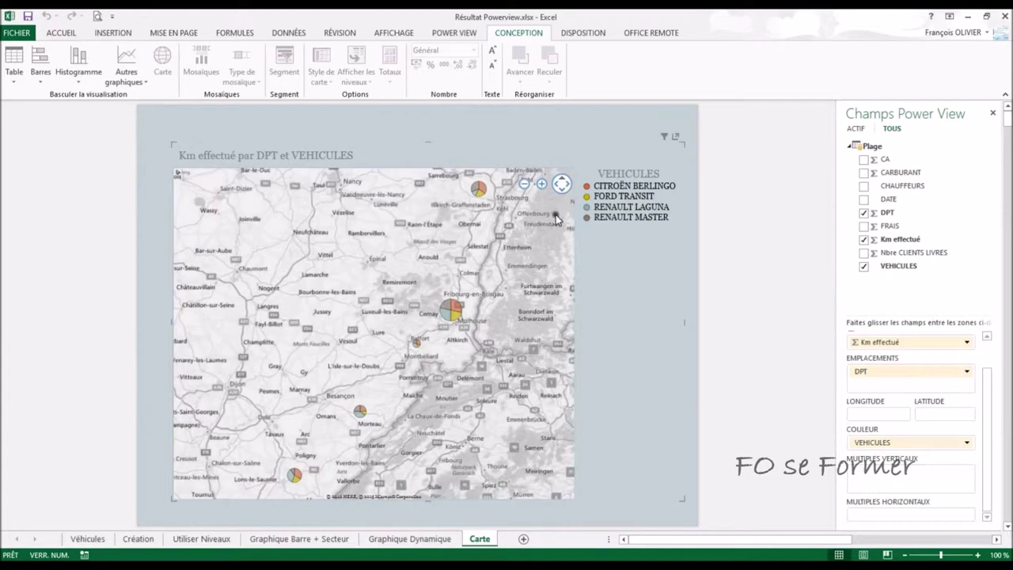
click(594, 35)
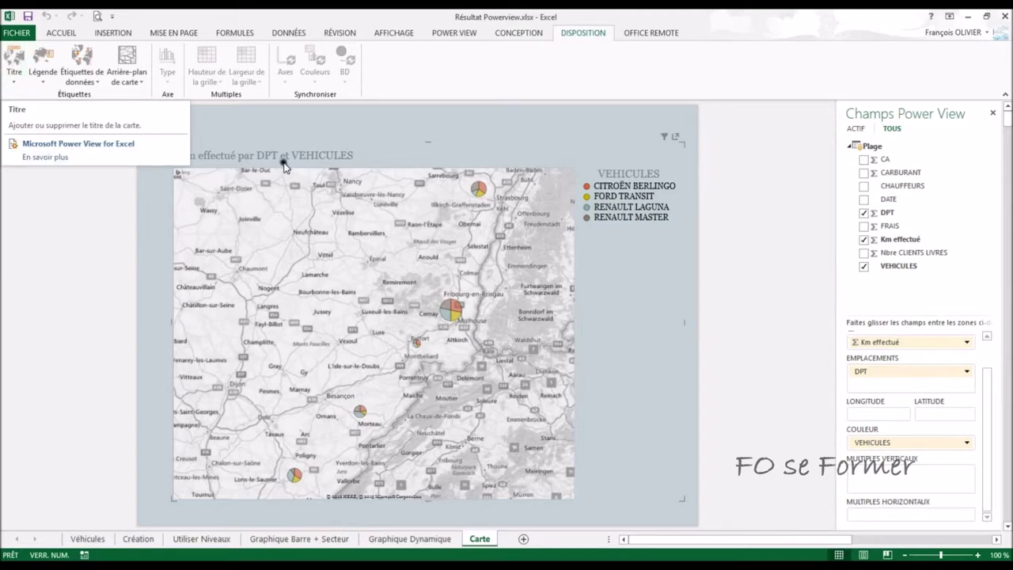
Set the map title to Aucun and show the VEHICULES legend at the top.
click(14, 75)
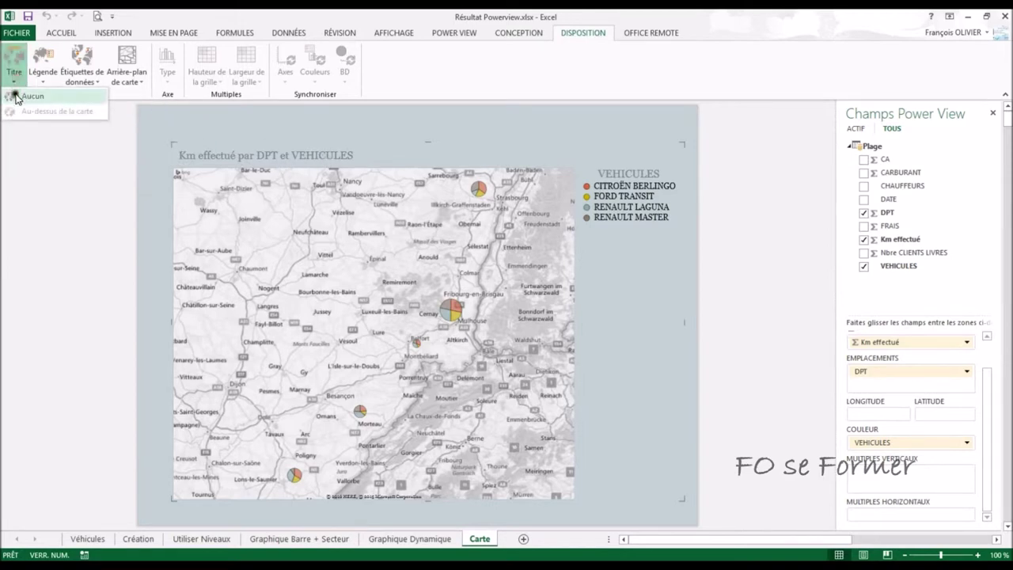
click(16, 95)
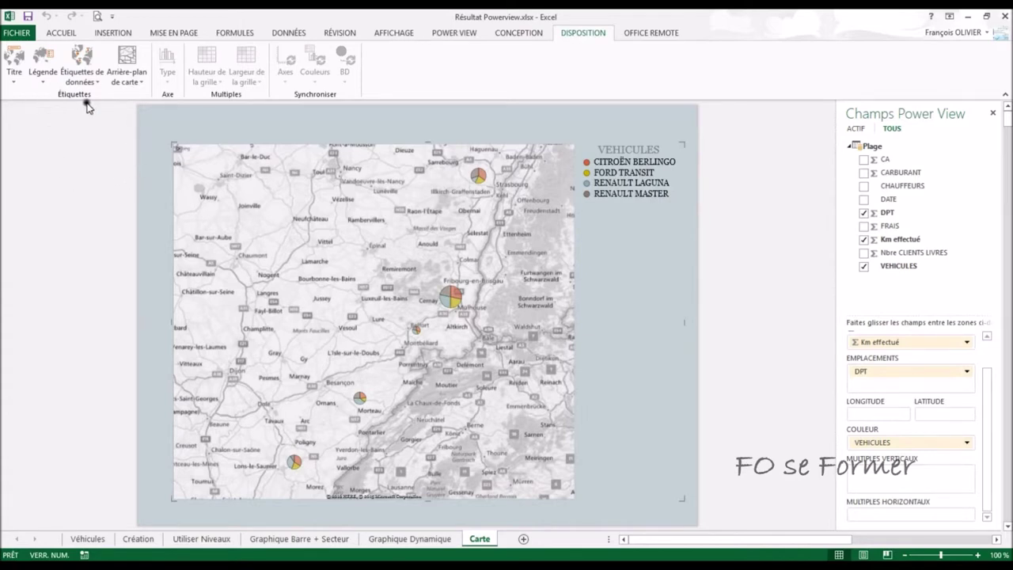
click(42, 79)
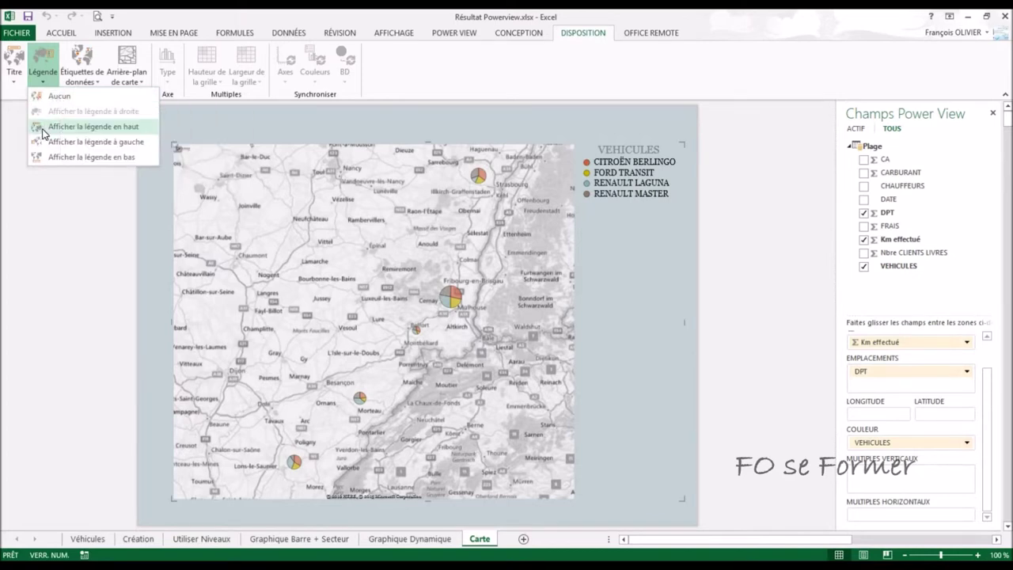
click(44, 133)
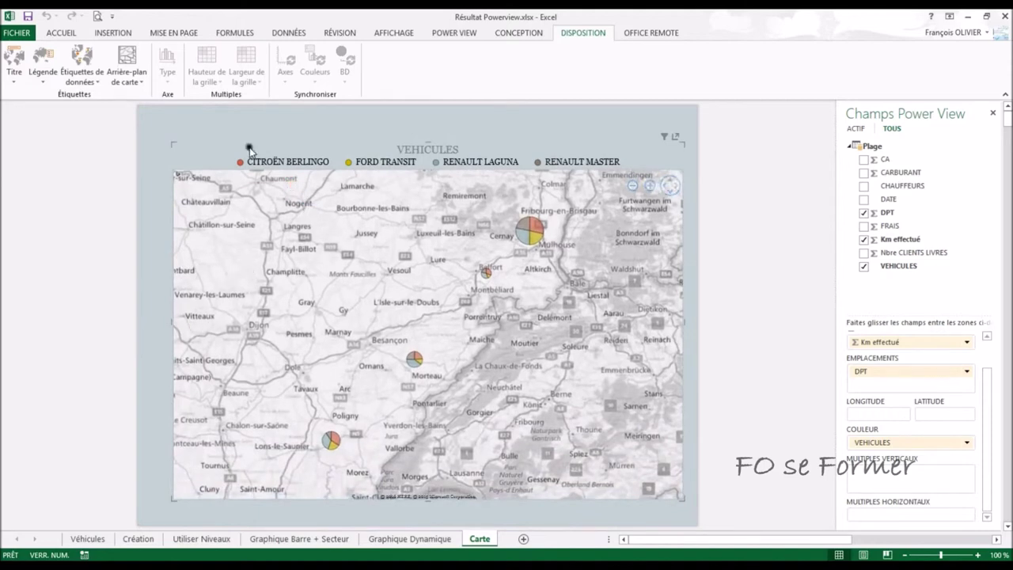
click(83, 76)
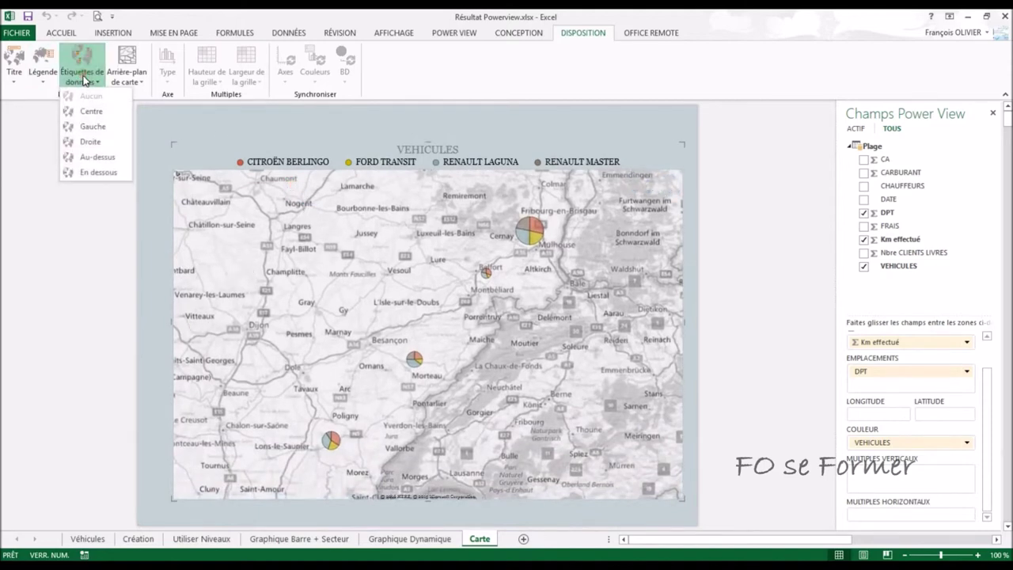
click(73, 112)
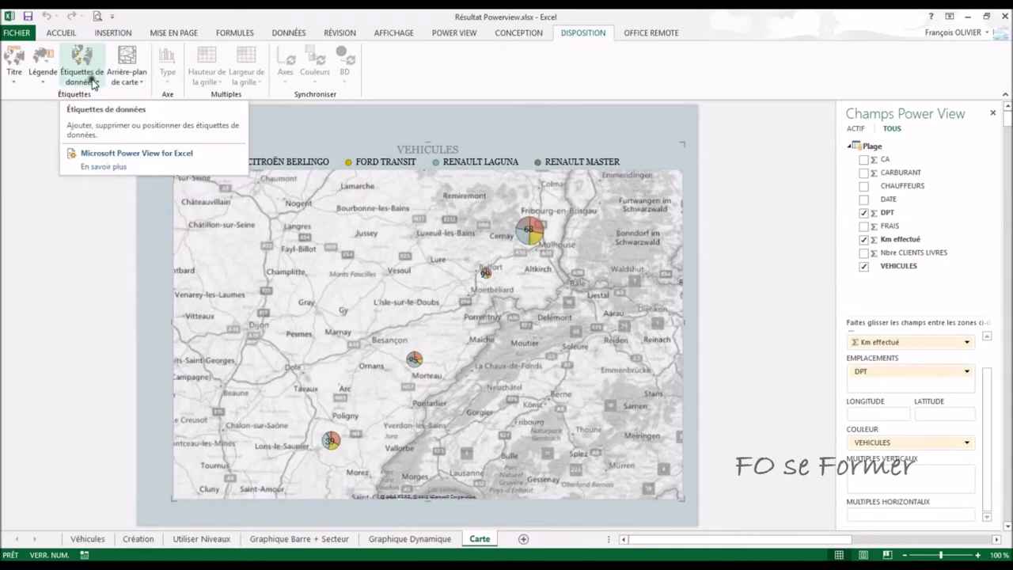
click(93, 81)
click(92, 127)
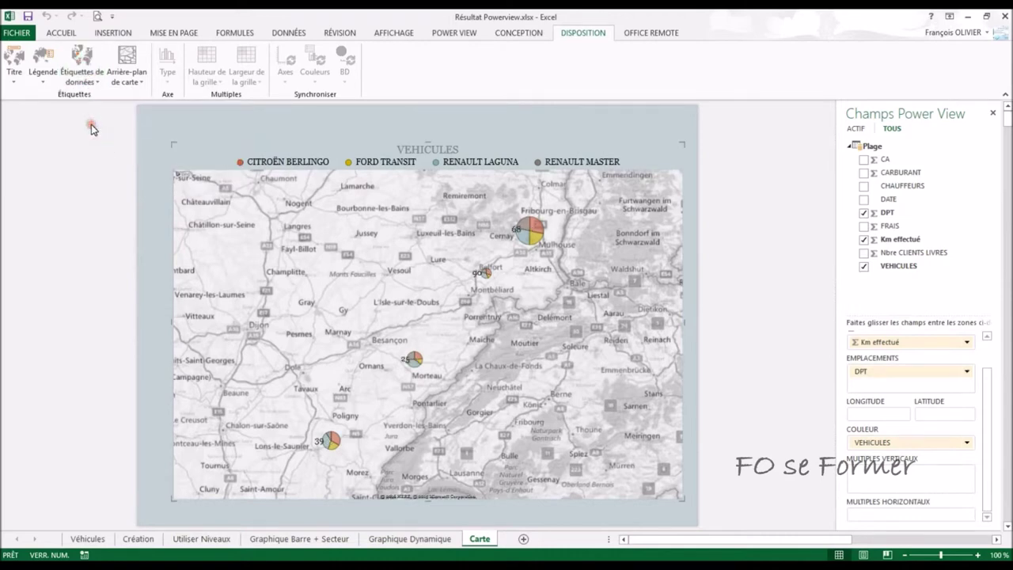
click(100, 73)
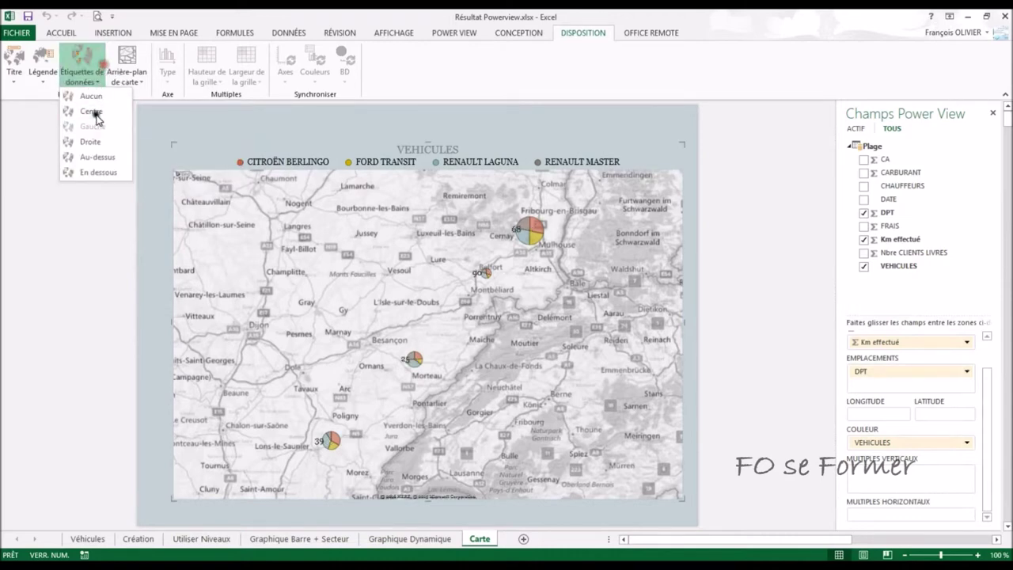
click(93, 157)
click(87, 71)
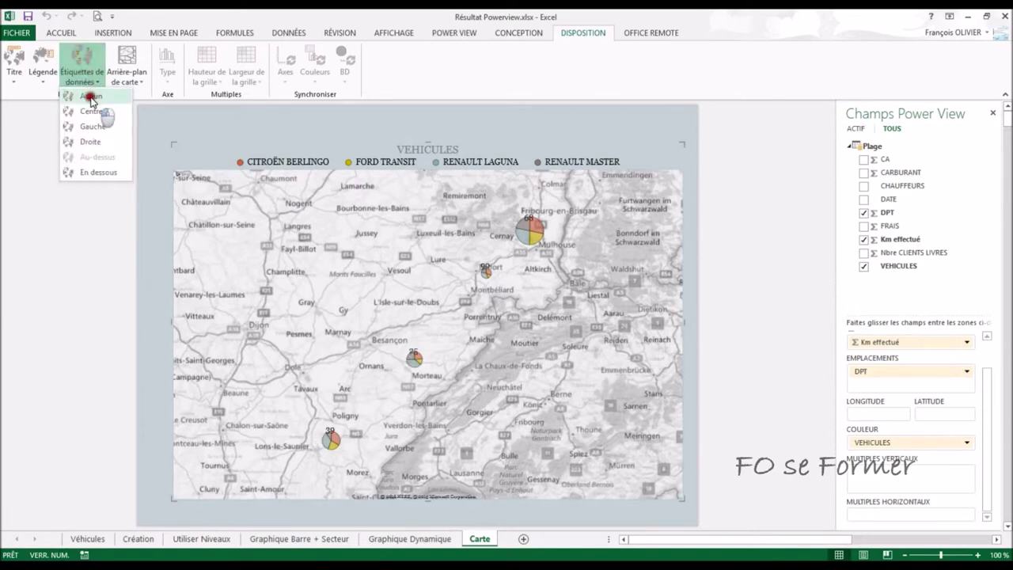
click(91, 98)
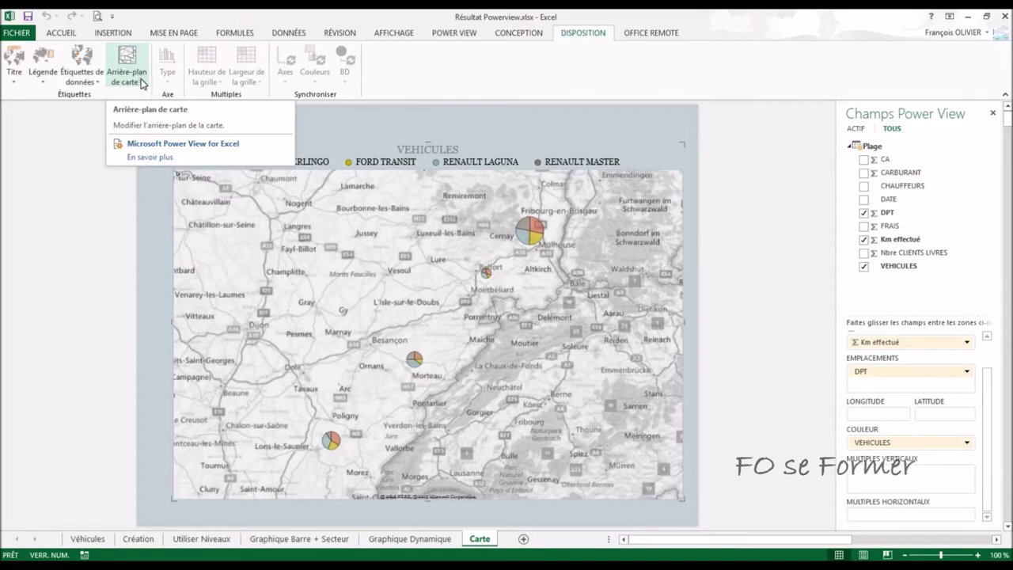
Try the road-map and inverted greyscale backgrounds, then settle on the aerial satellite photo background.
click(143, 83)
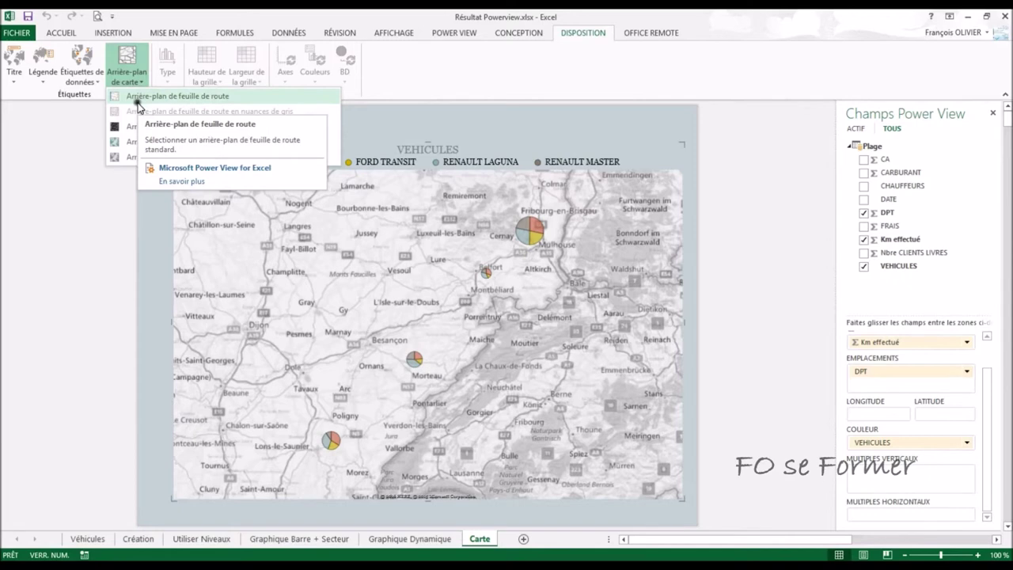
click(139, 96)
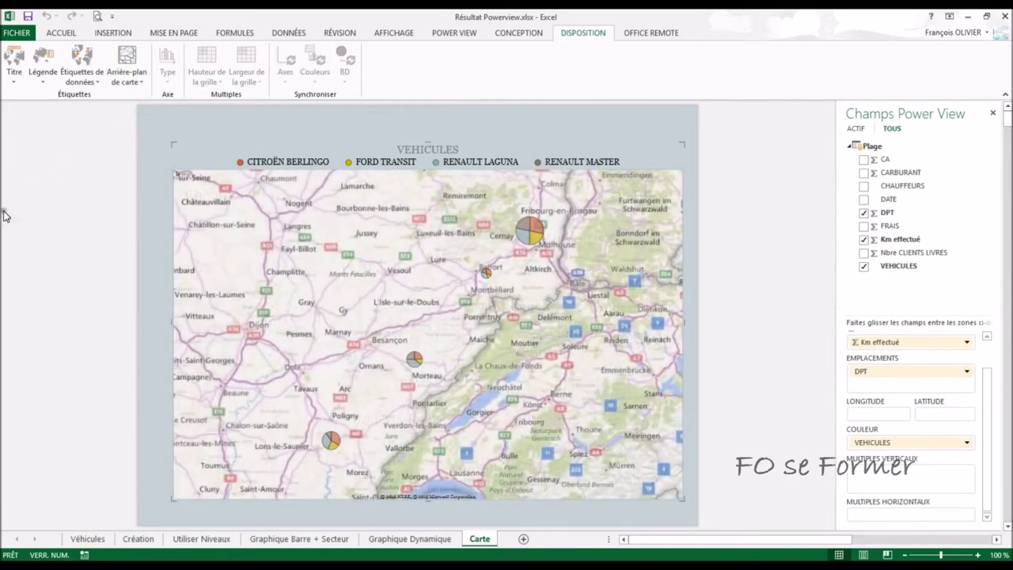
mouse_move(276, 280)
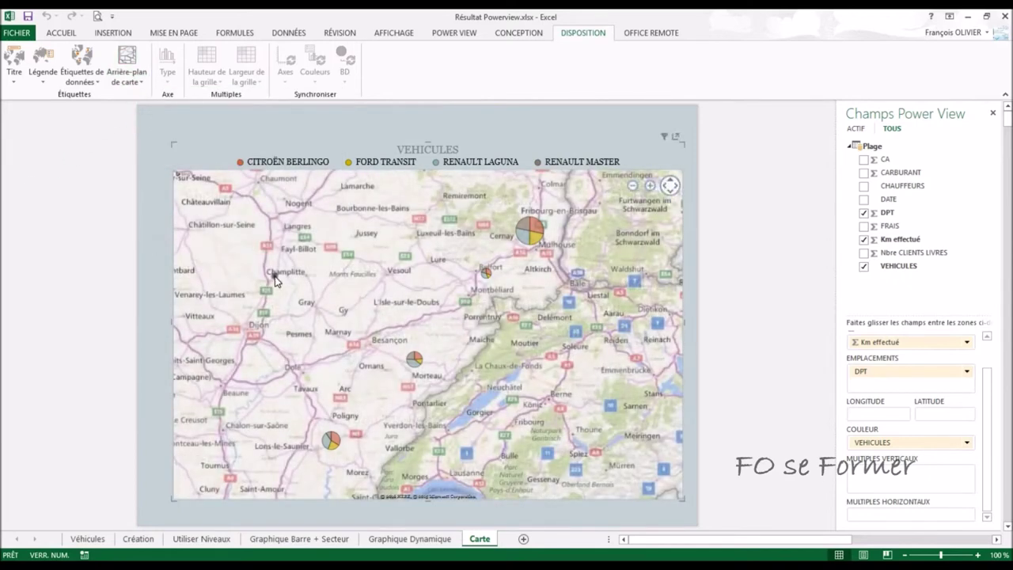
click(127, 77)
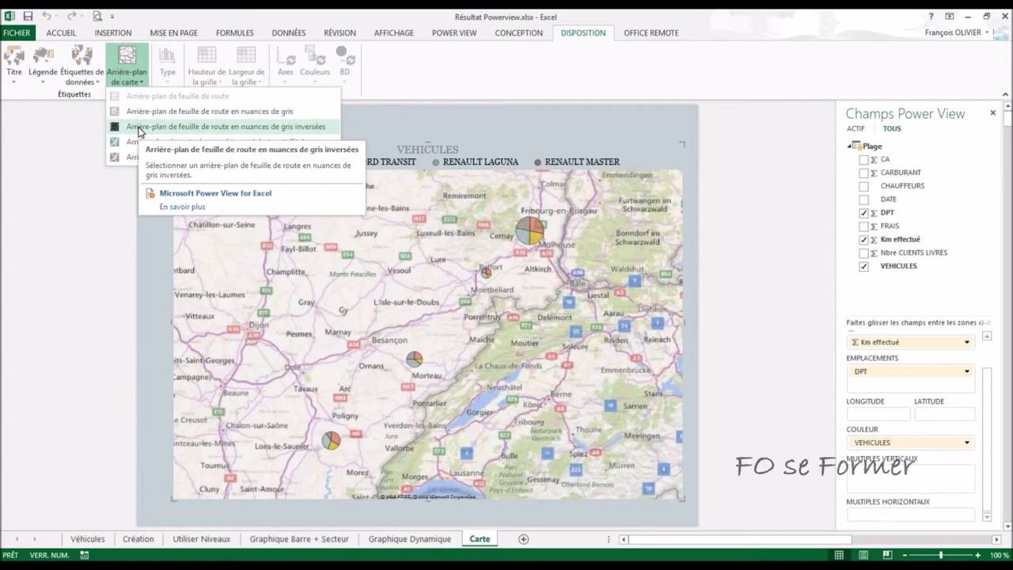
click(139, 127)
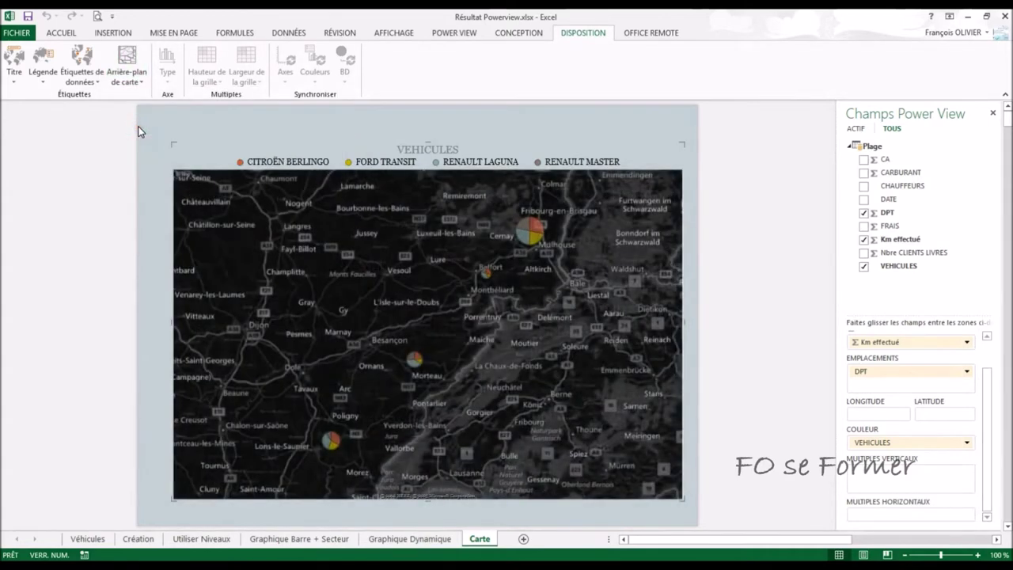
click(127, 79)
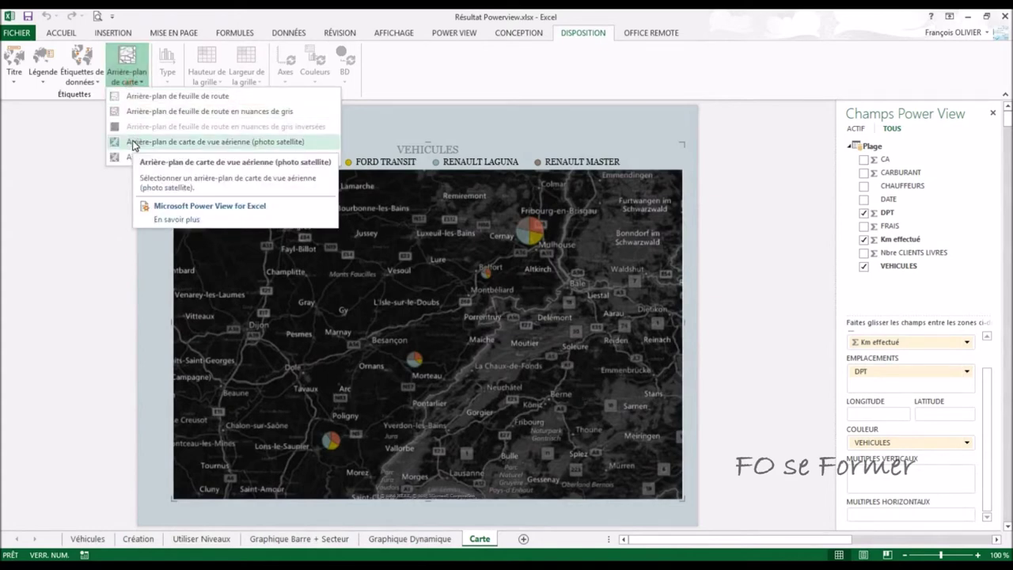
click(133, 145)
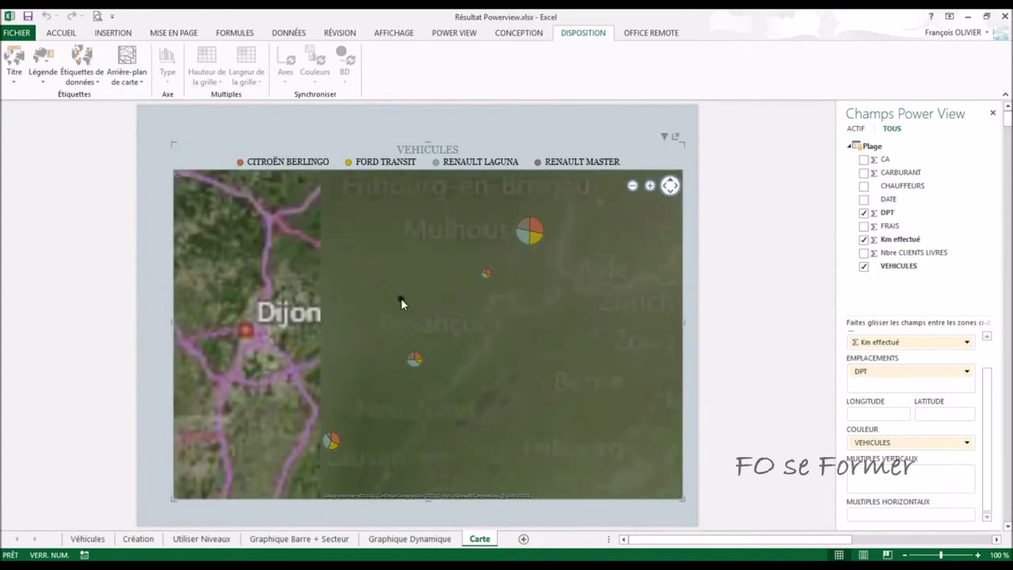
scroll(579, 313, up, 1)
scroll(579, 316, up, 1)
drag(569, 211, 553, 327)
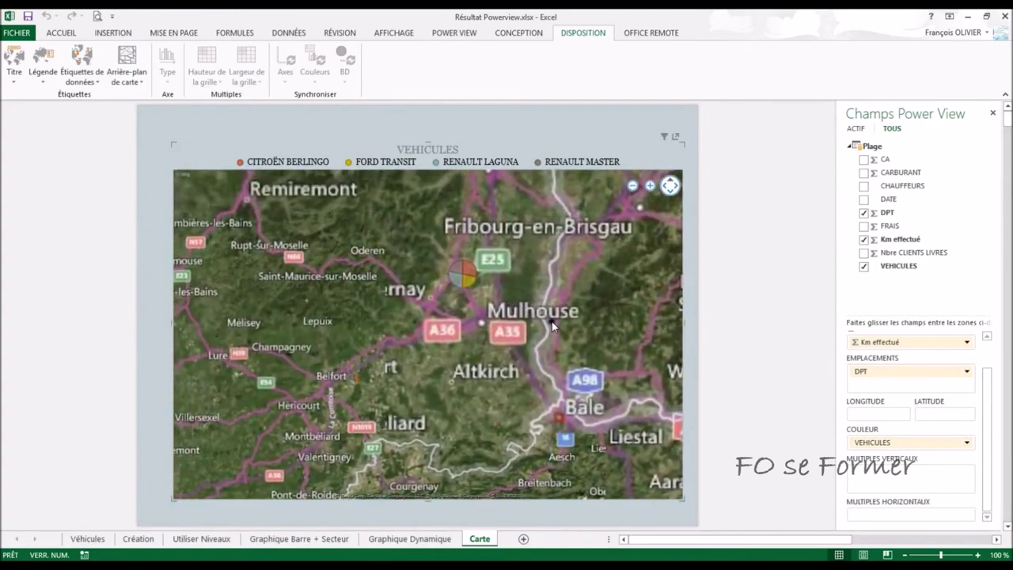
scroll(551, 317, up, 1)
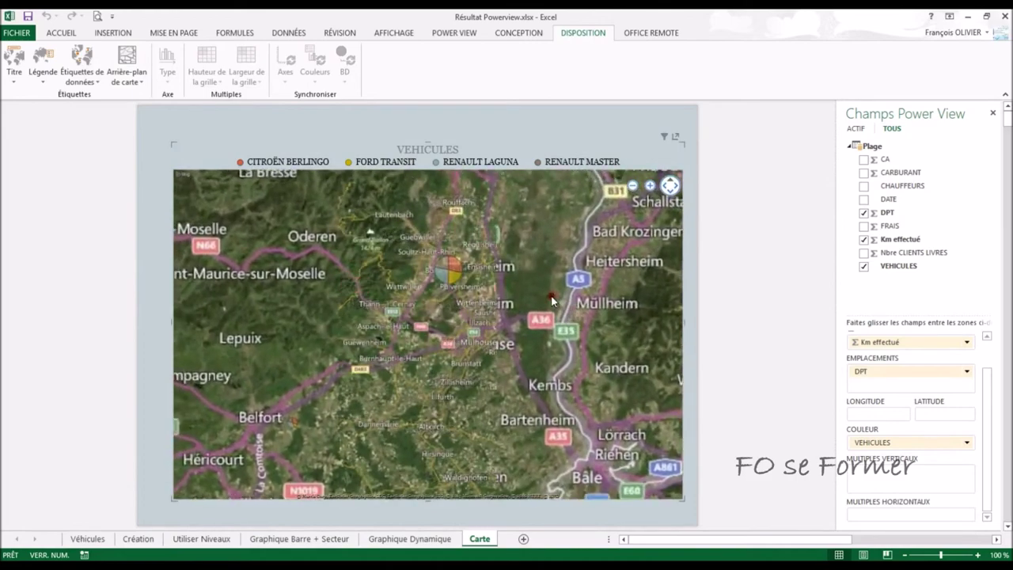
scroll(466, 321, up, 1)
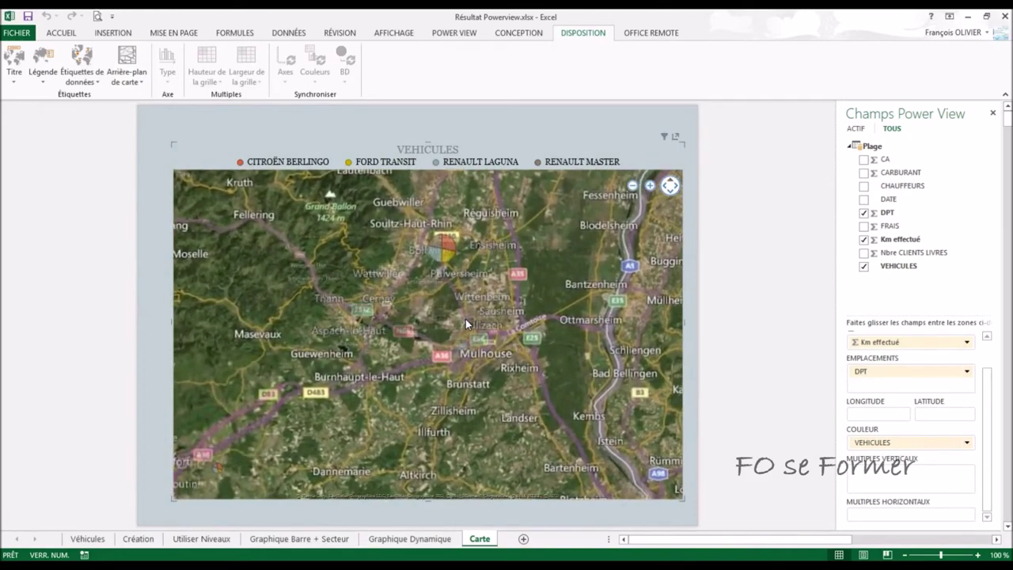
scroll(466, 320, up, 1)
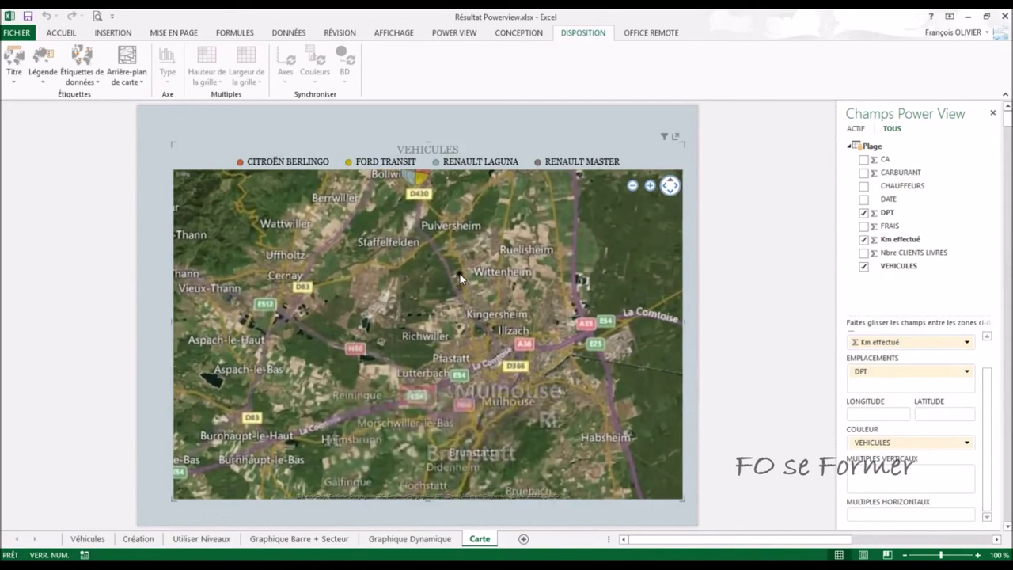
scroll(461, 277, up, 1)
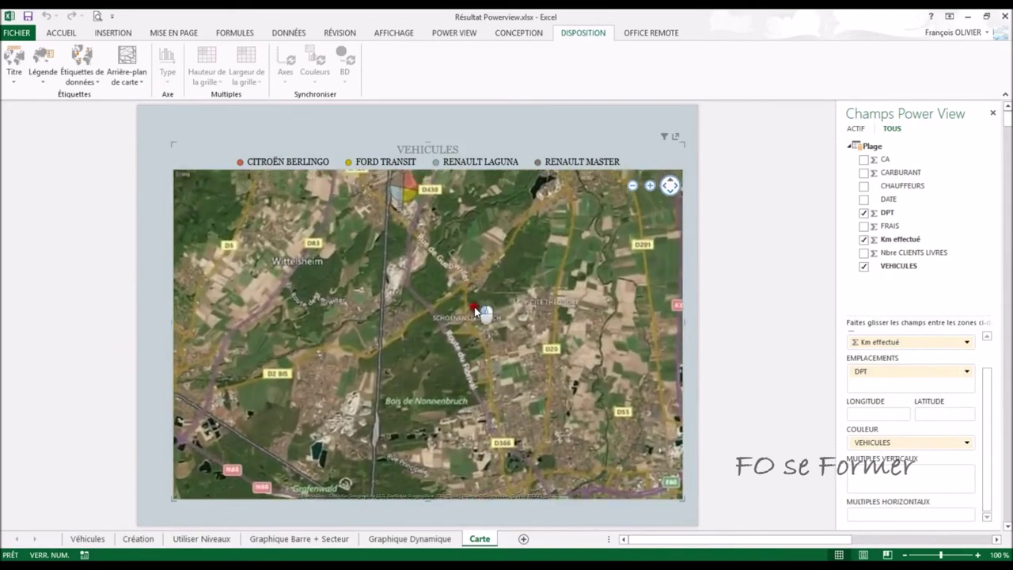
drag(483, 313, 505, 376)
scroll(506, 360, up, 1)
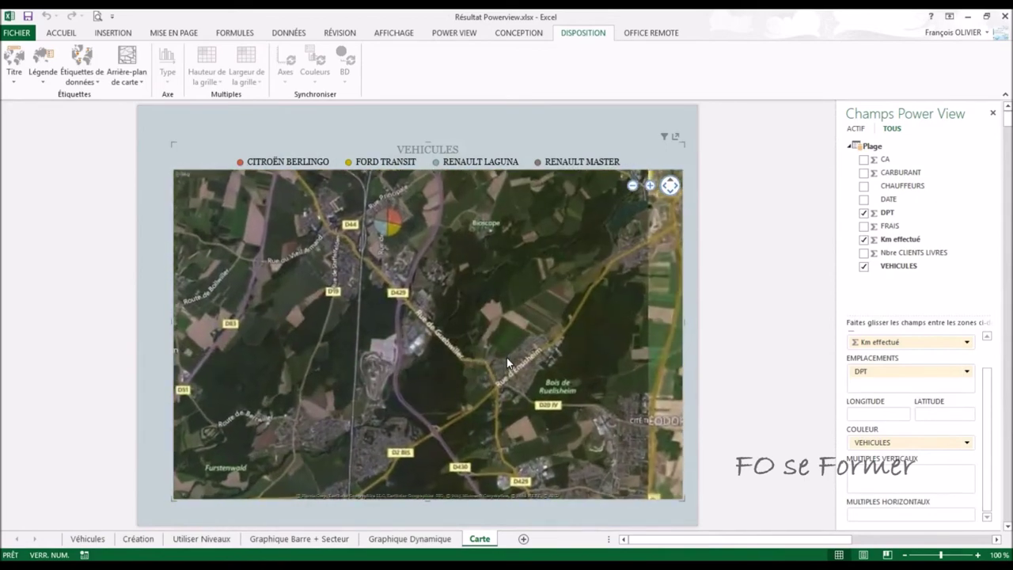
drag(447, 319, 516, 371)
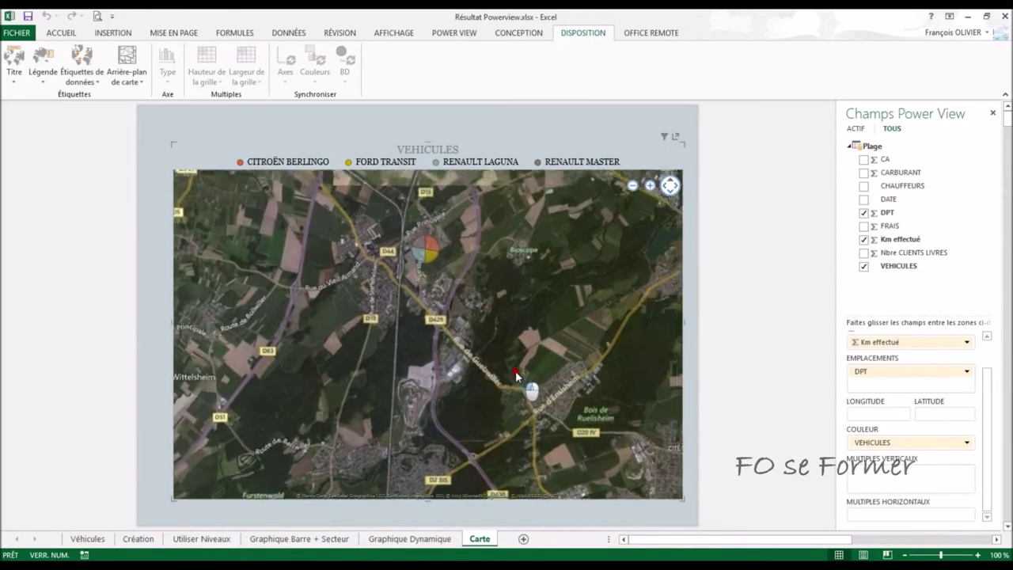
scroll(516, 370, down, 3)
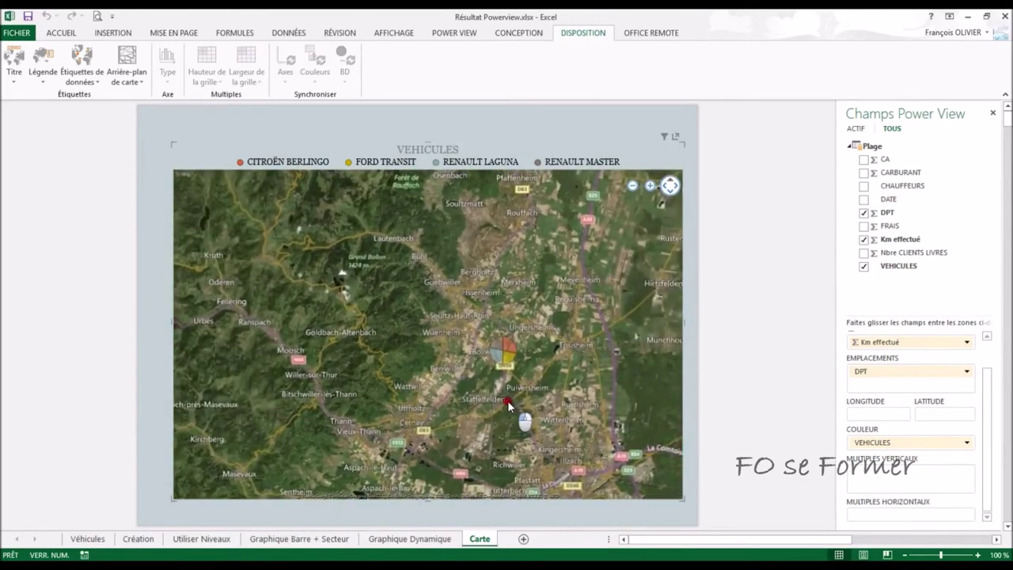
scroll(507, 401, down, 3)
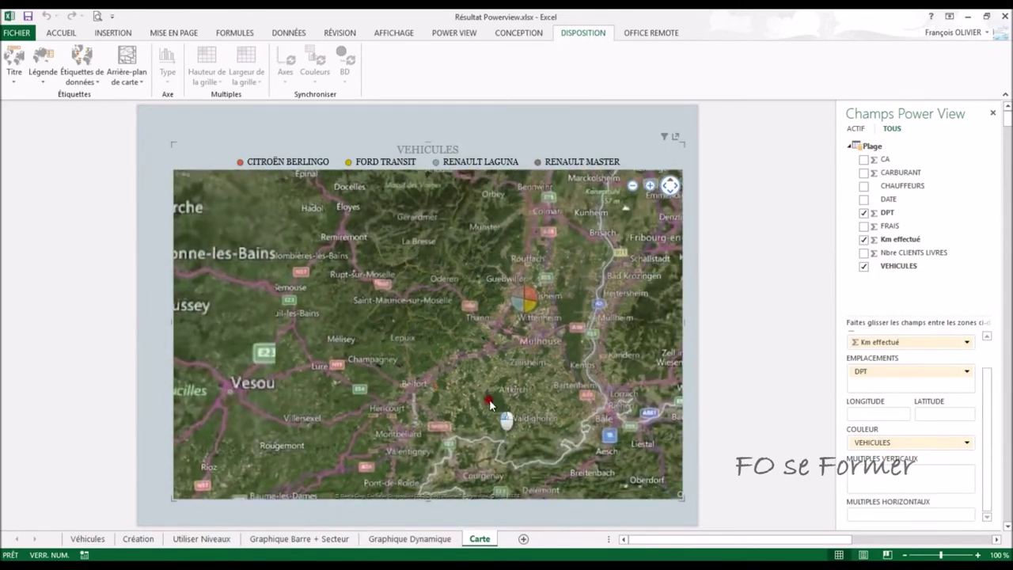
scroll(489, 399, down, 2)
scroll(506, 286, down, 1)
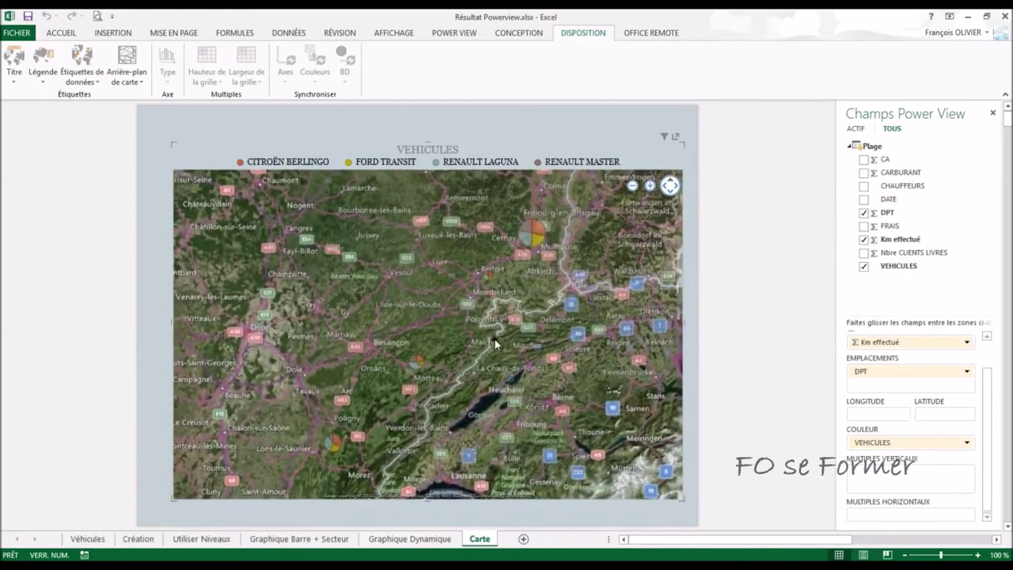
drag(494, 338, 504, 301)
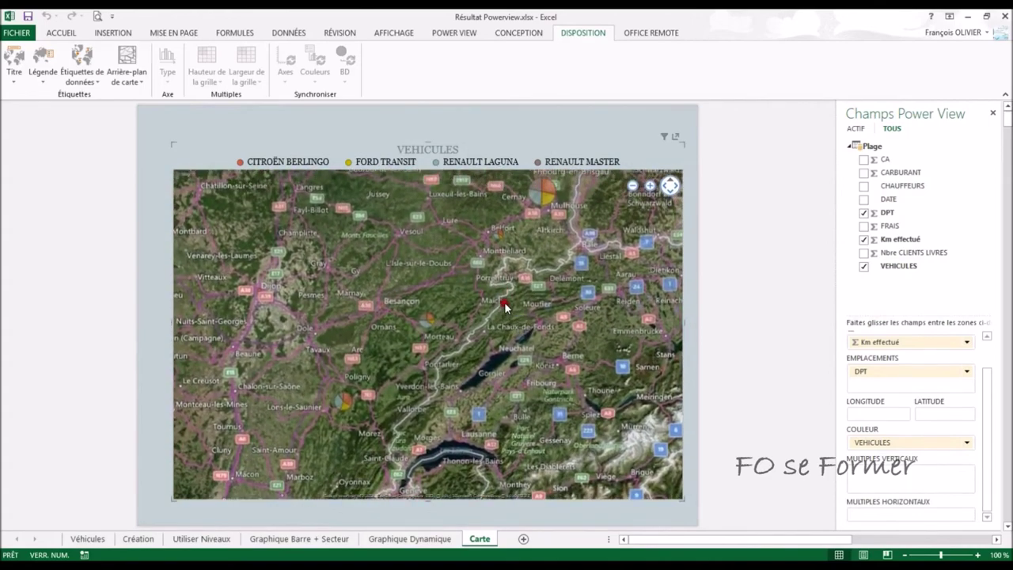
click(127, 79)
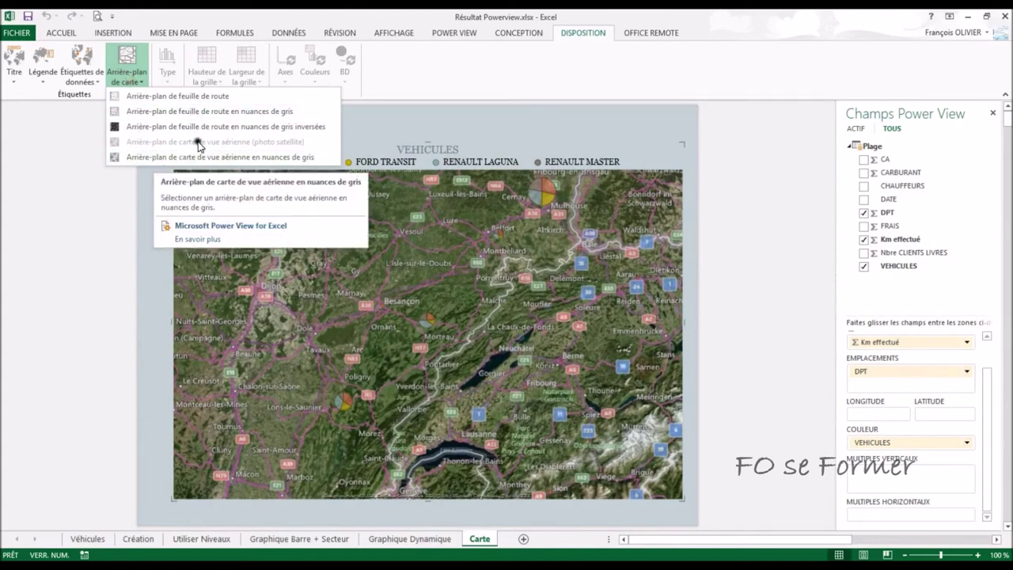
Restore the Arrière-plan de feuille de route background and drag the map to frame all pies.
click(211, 98)
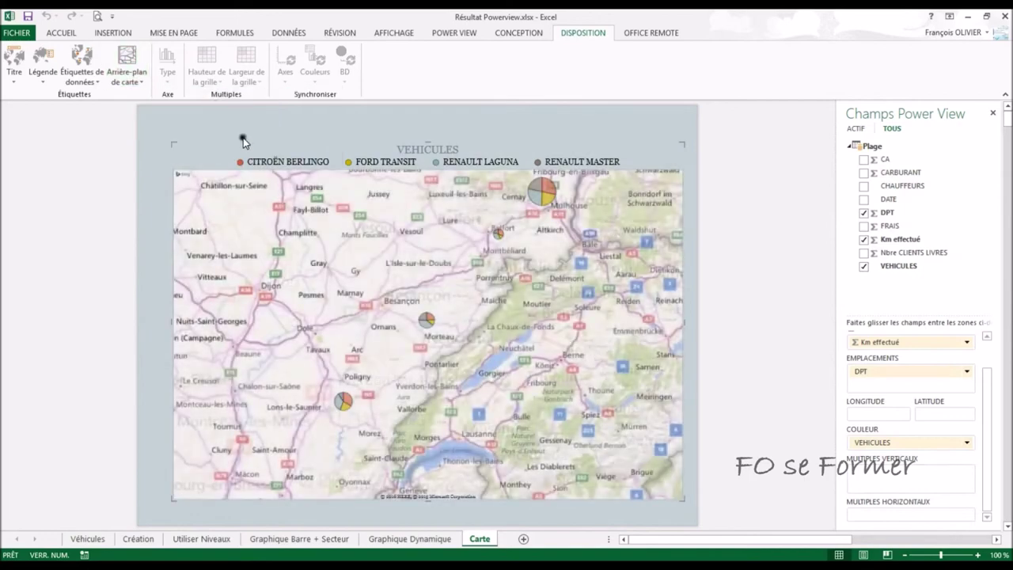
drag(531, 320, 509, 345)
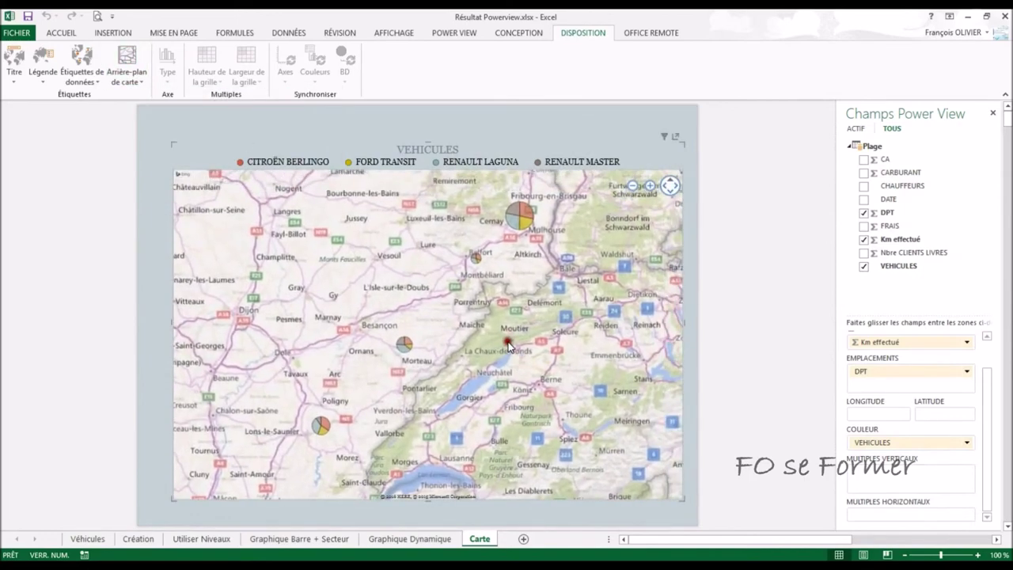